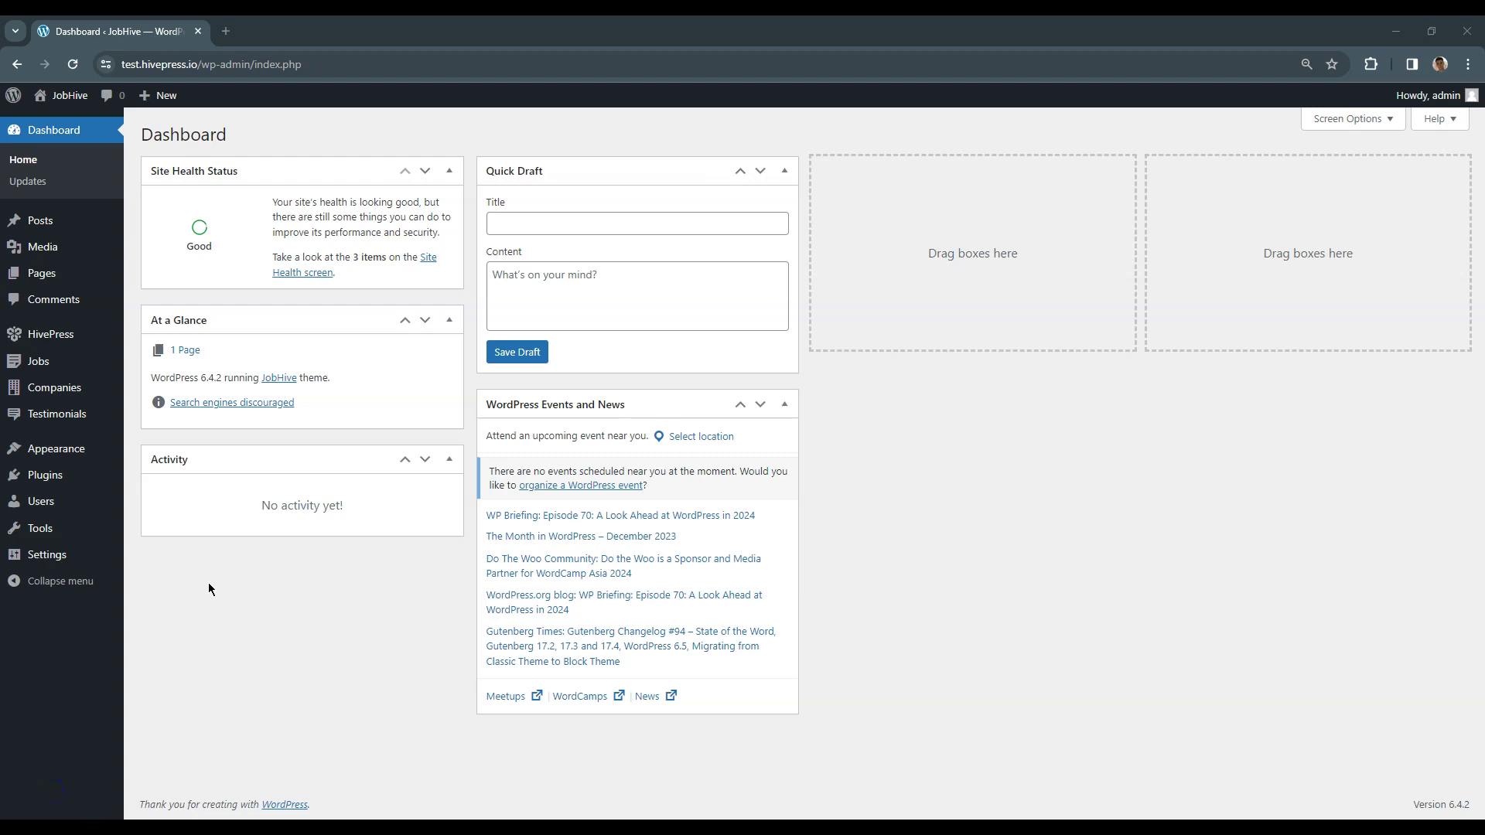
Step: Open HivePress Settings from the WordPress admin sidebar, landing on the Jobs section
mouse_move(72, 345)
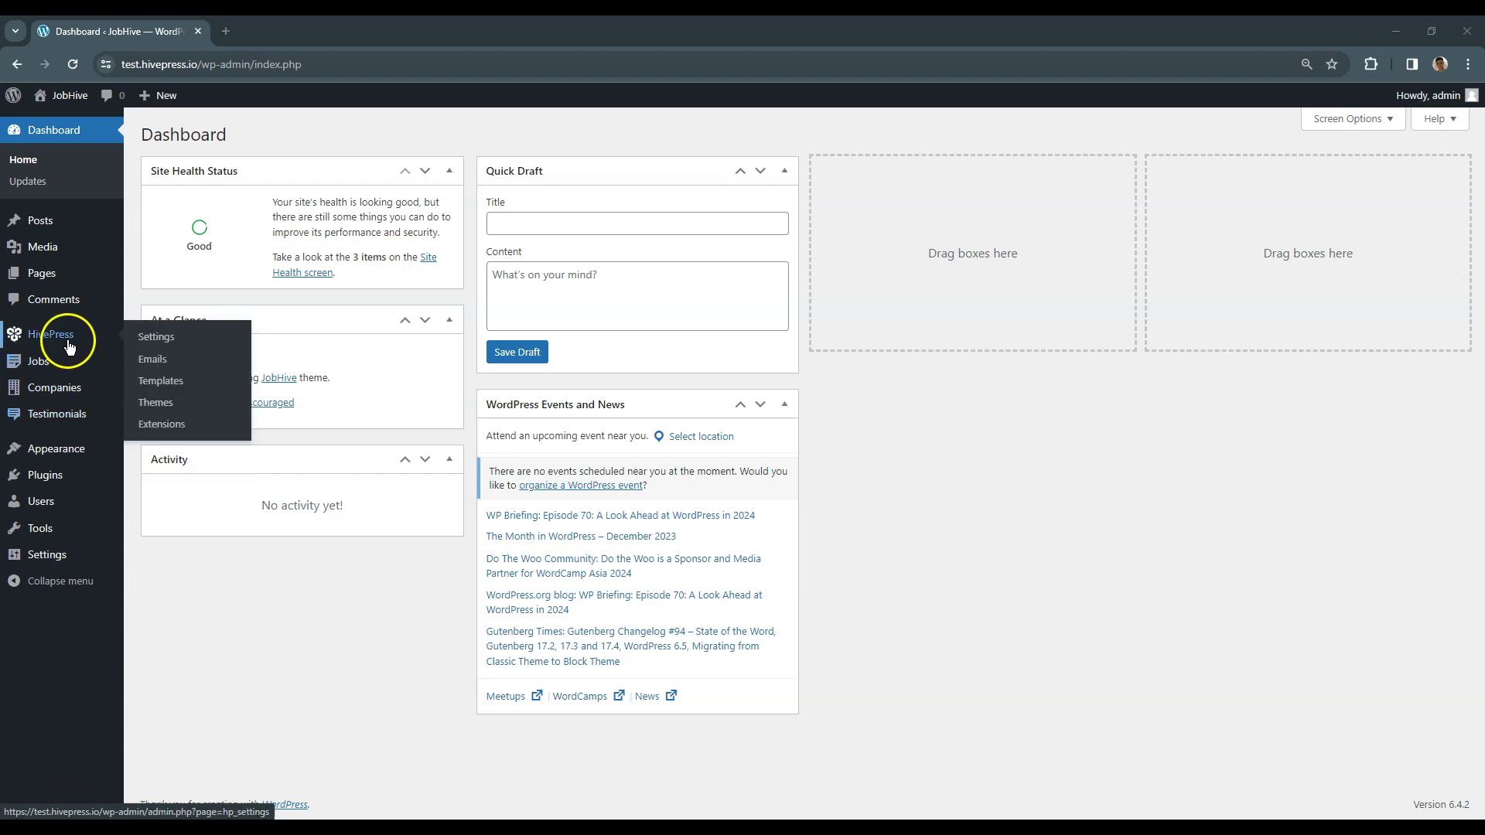
left_click(155, 337)
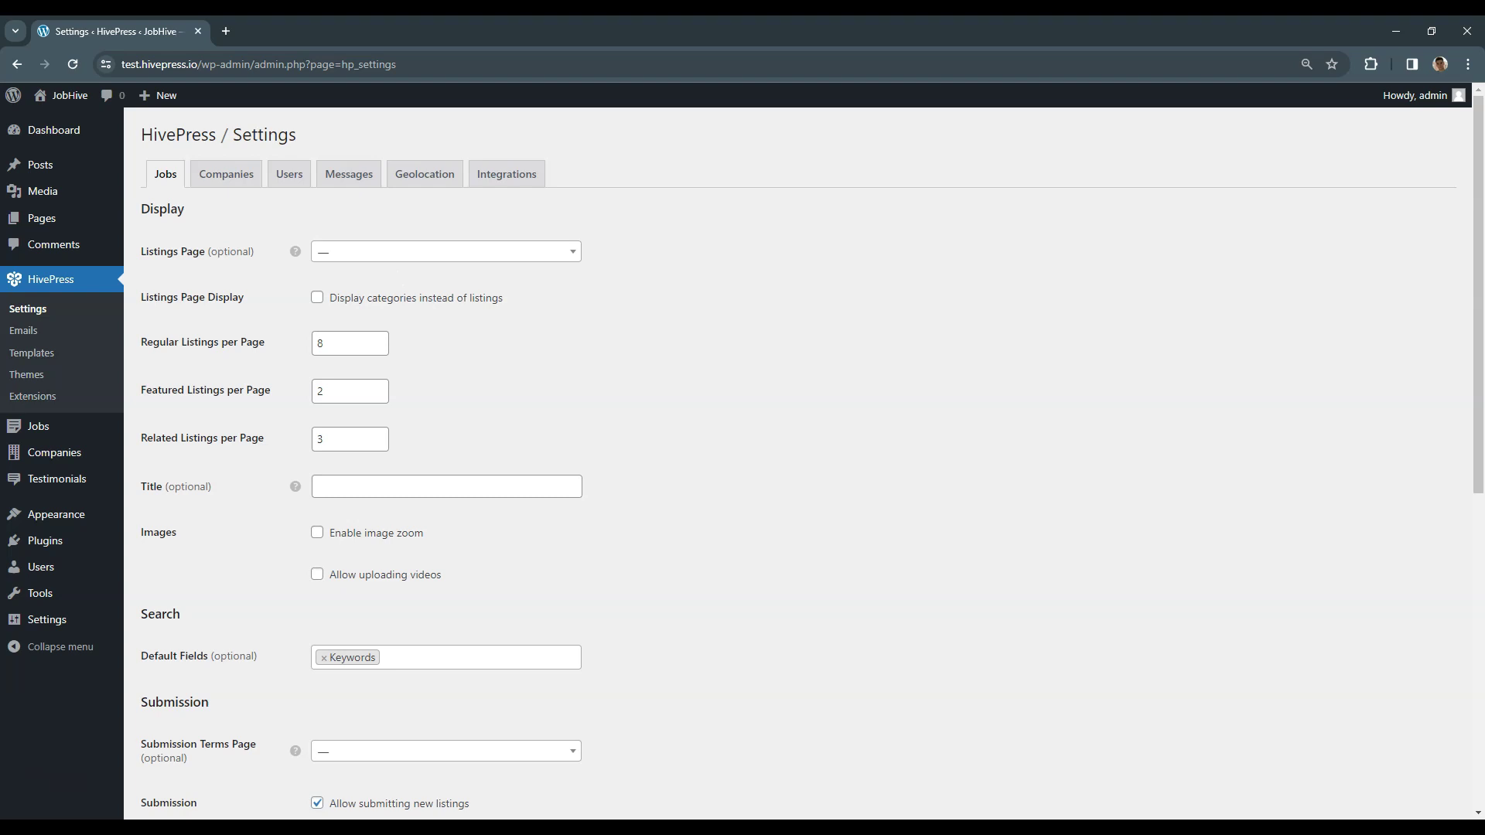
left_click(398, 272)
left_click(408, 295)
left_click(391, 297)
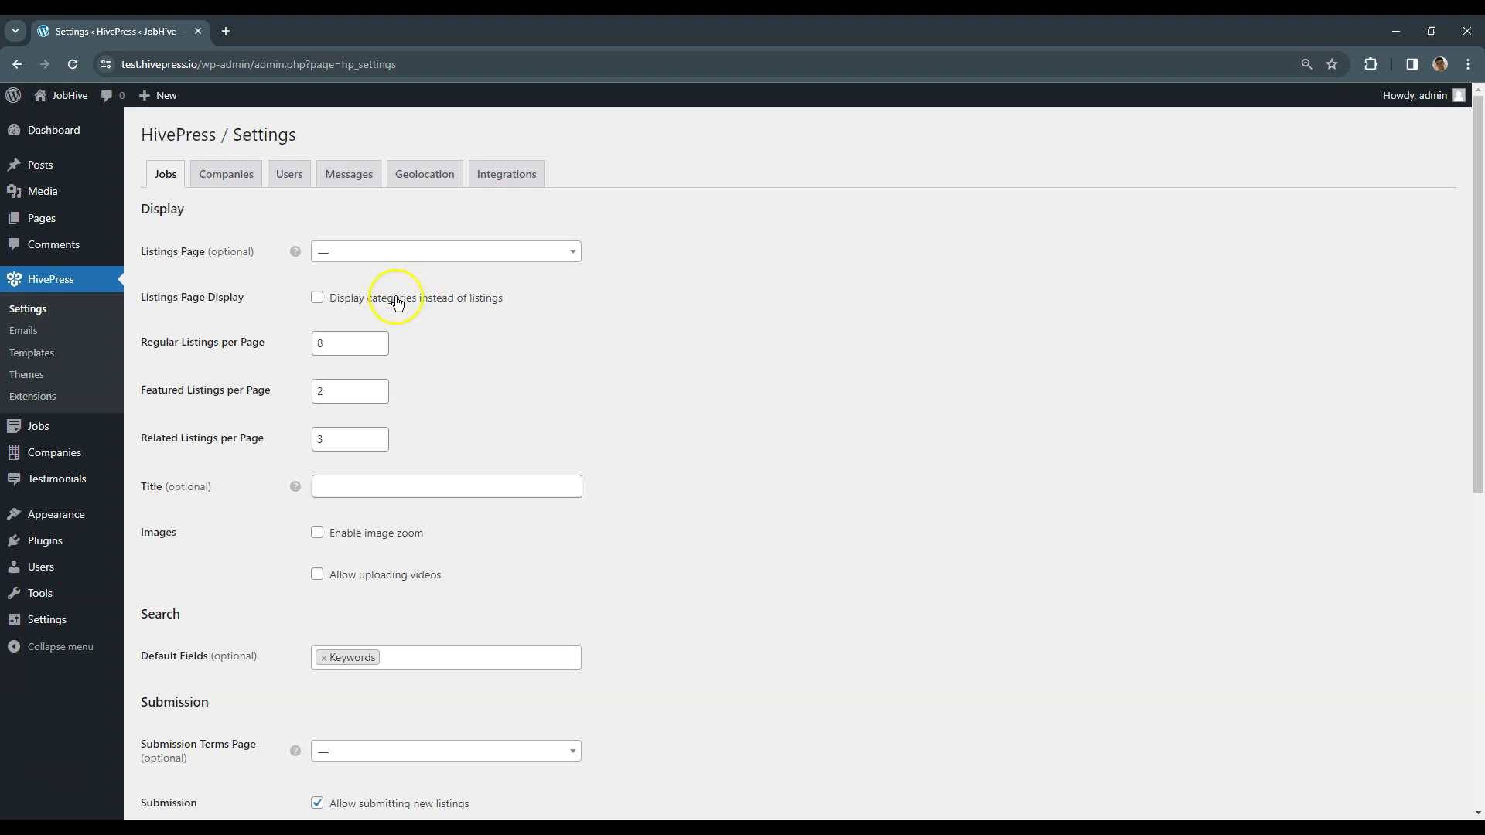
left_click(524, 304)
mouse_move(295, 489)
left_click(422, 663)
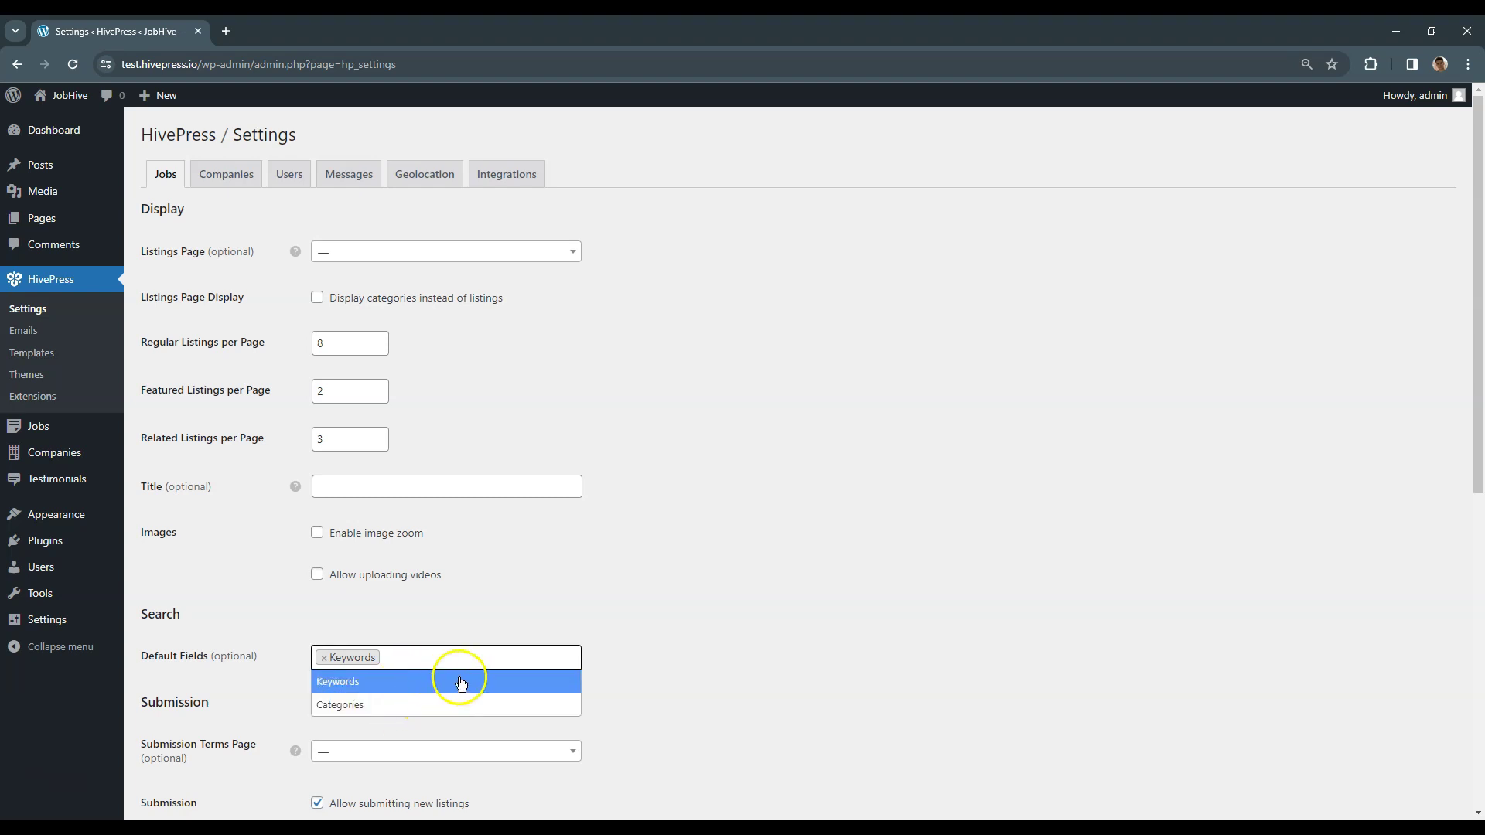
left_click(596, 659)
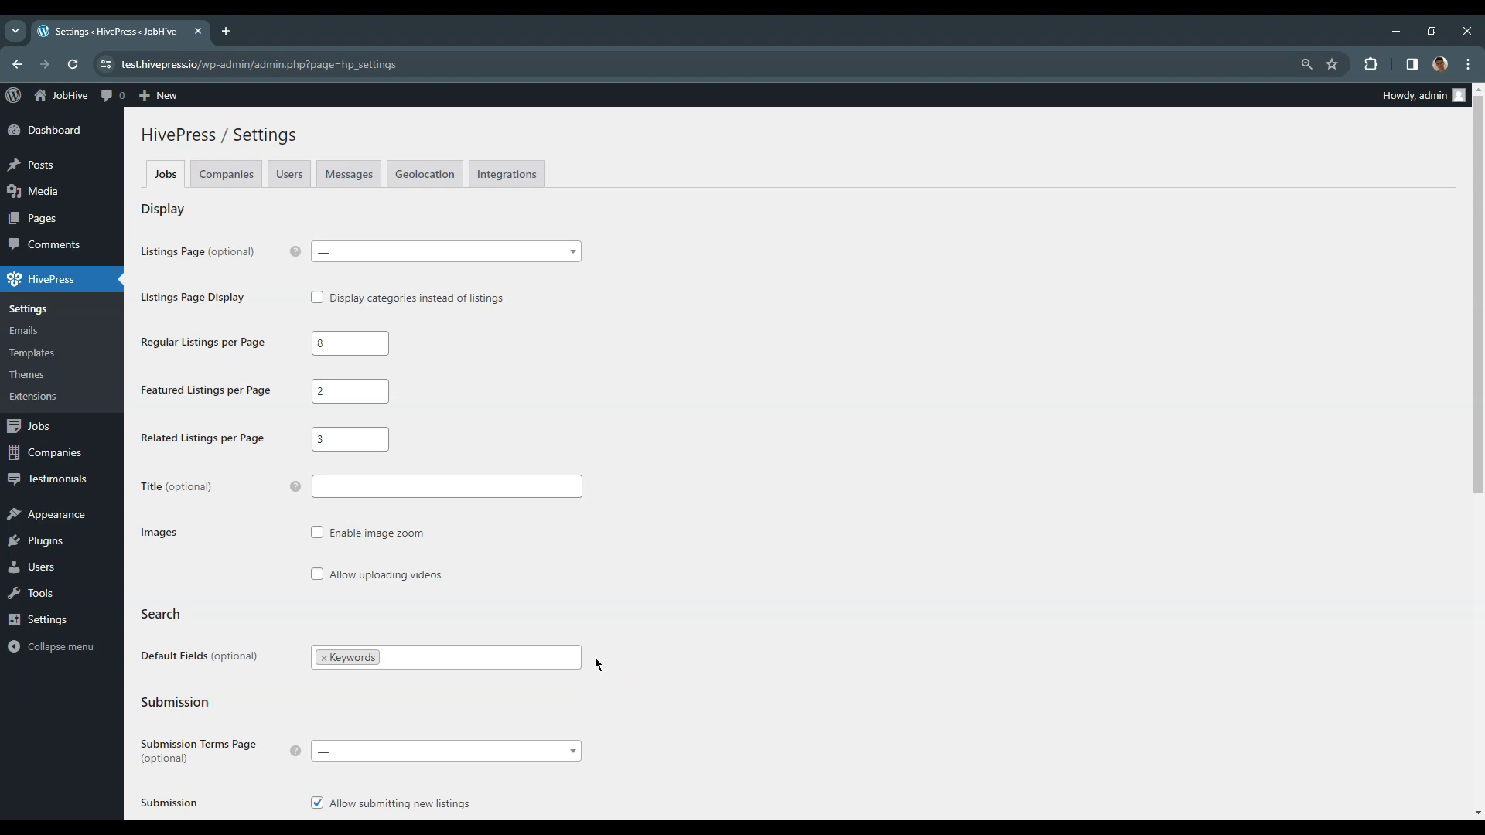
scroll(596, 663, "down", 3)
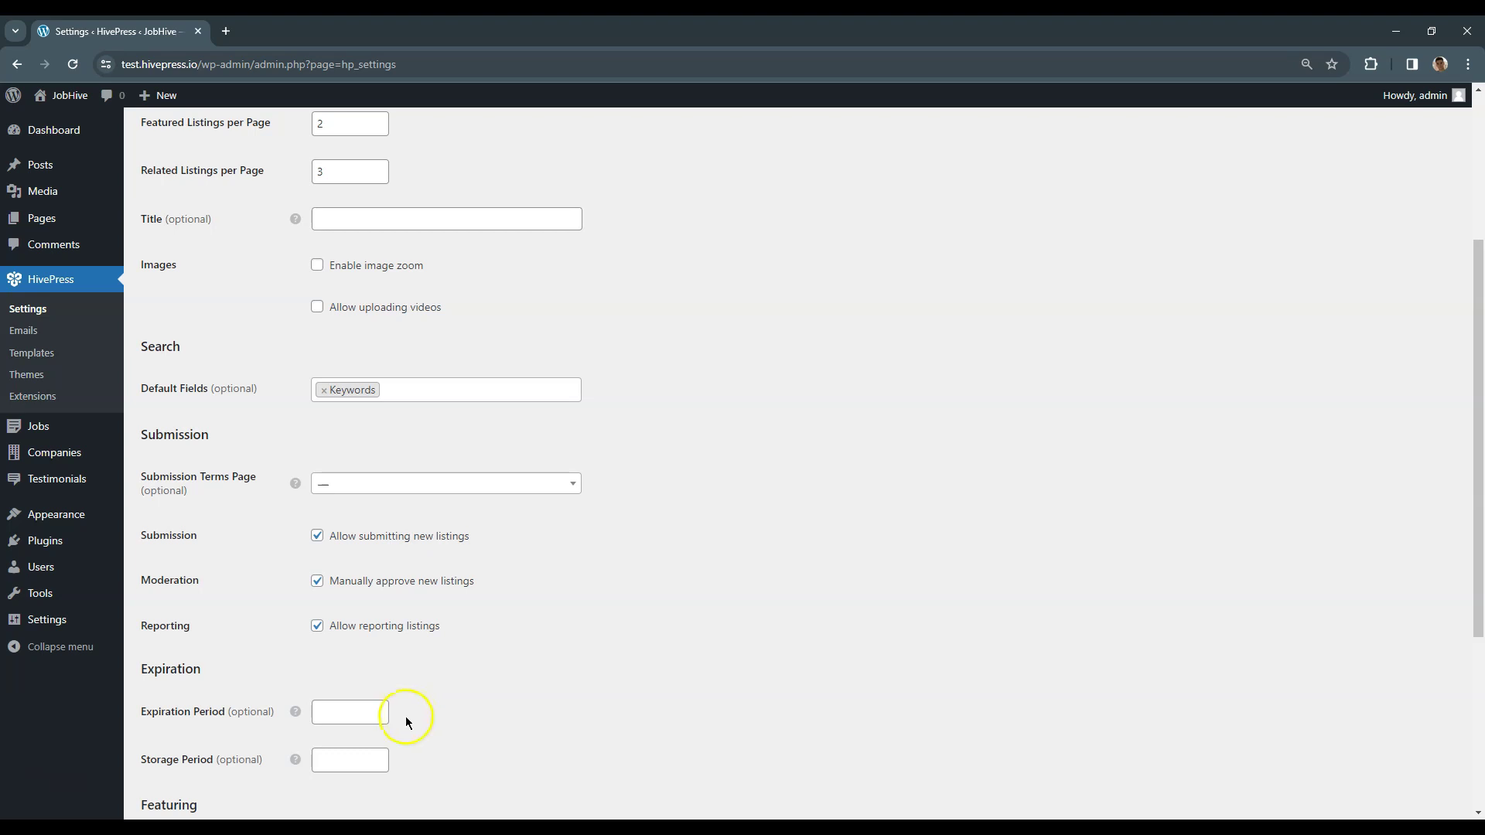
scroll(402, 717, "down", 3)
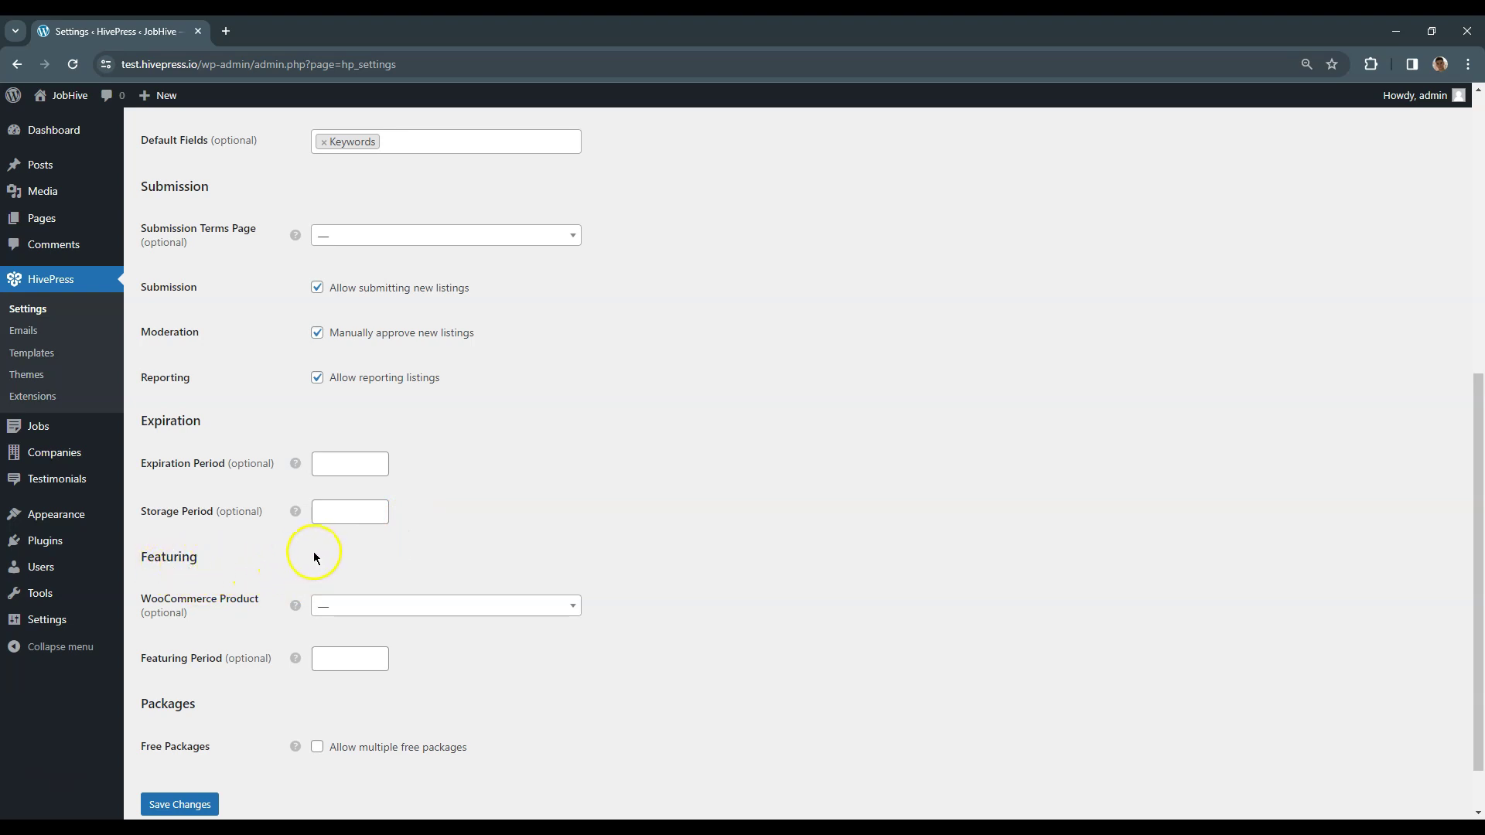
scroll(317, 563, "up", 3)
scroll(317, 563, "up", 4)
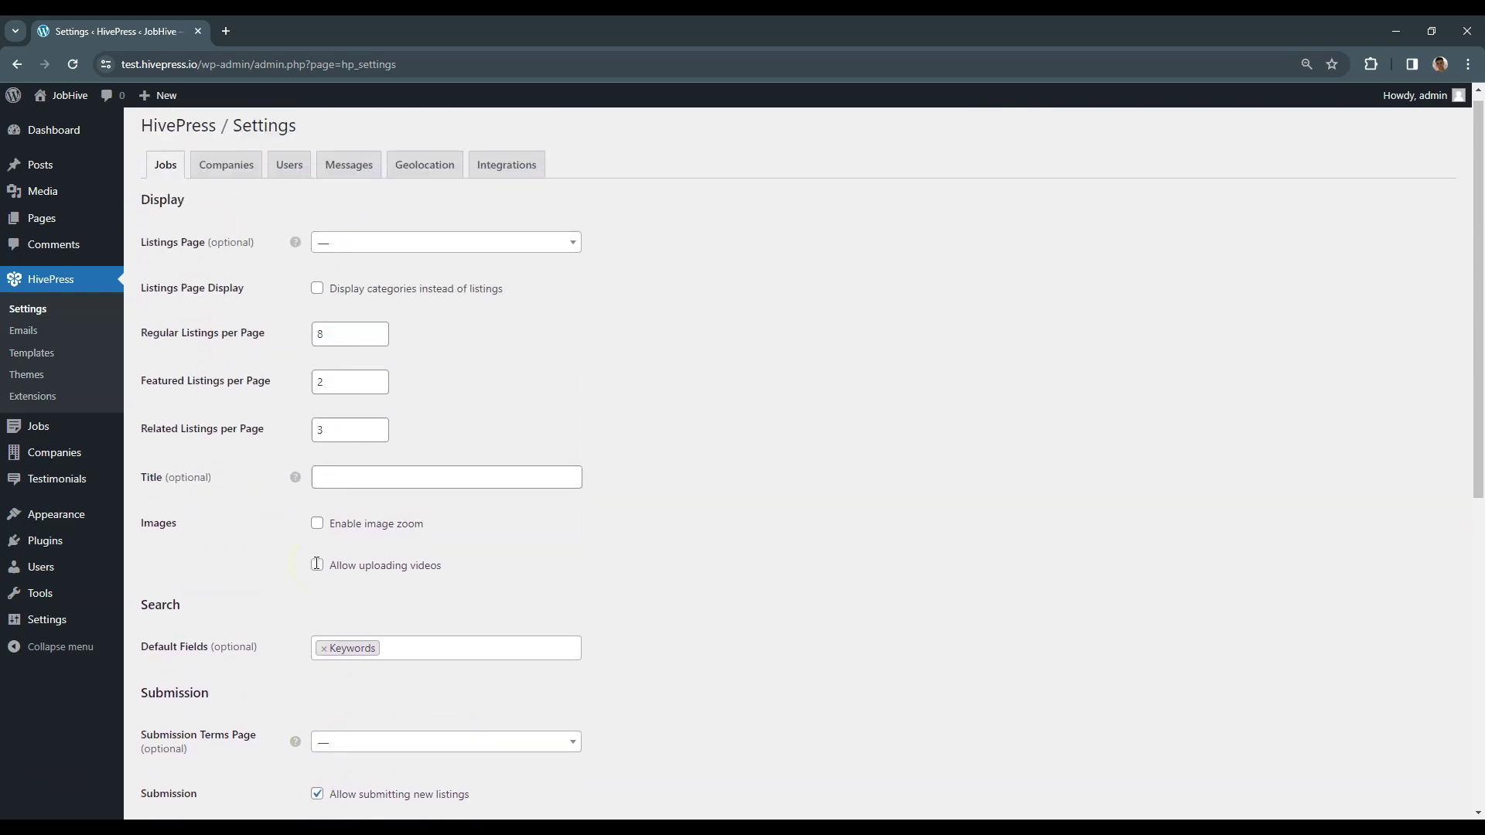
Step: Go to the Companies settings and review Default Fields, leaving Keywords as the search field
left_click(225, 178)
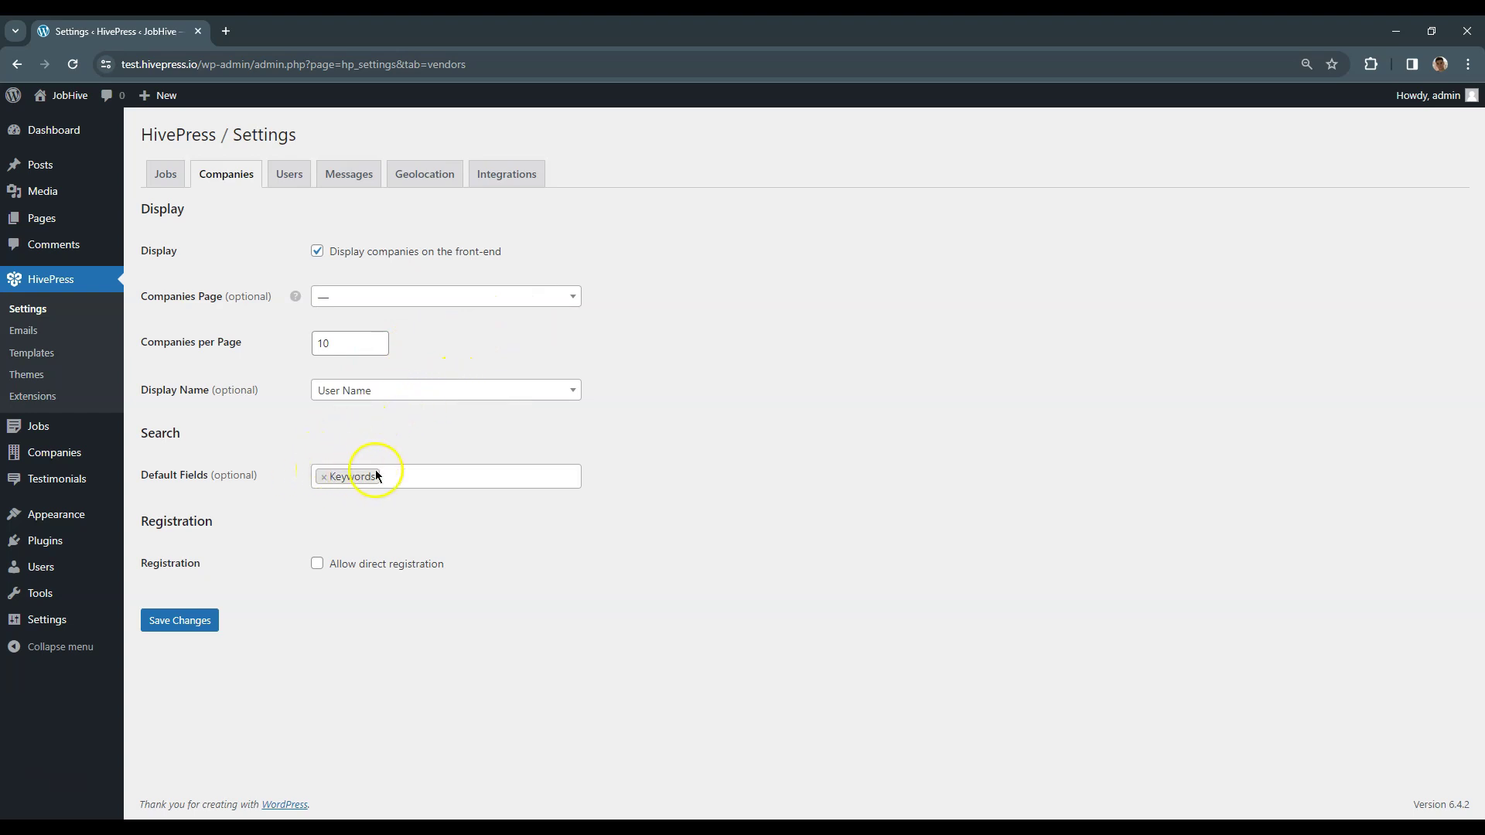
left_click(423, 469)
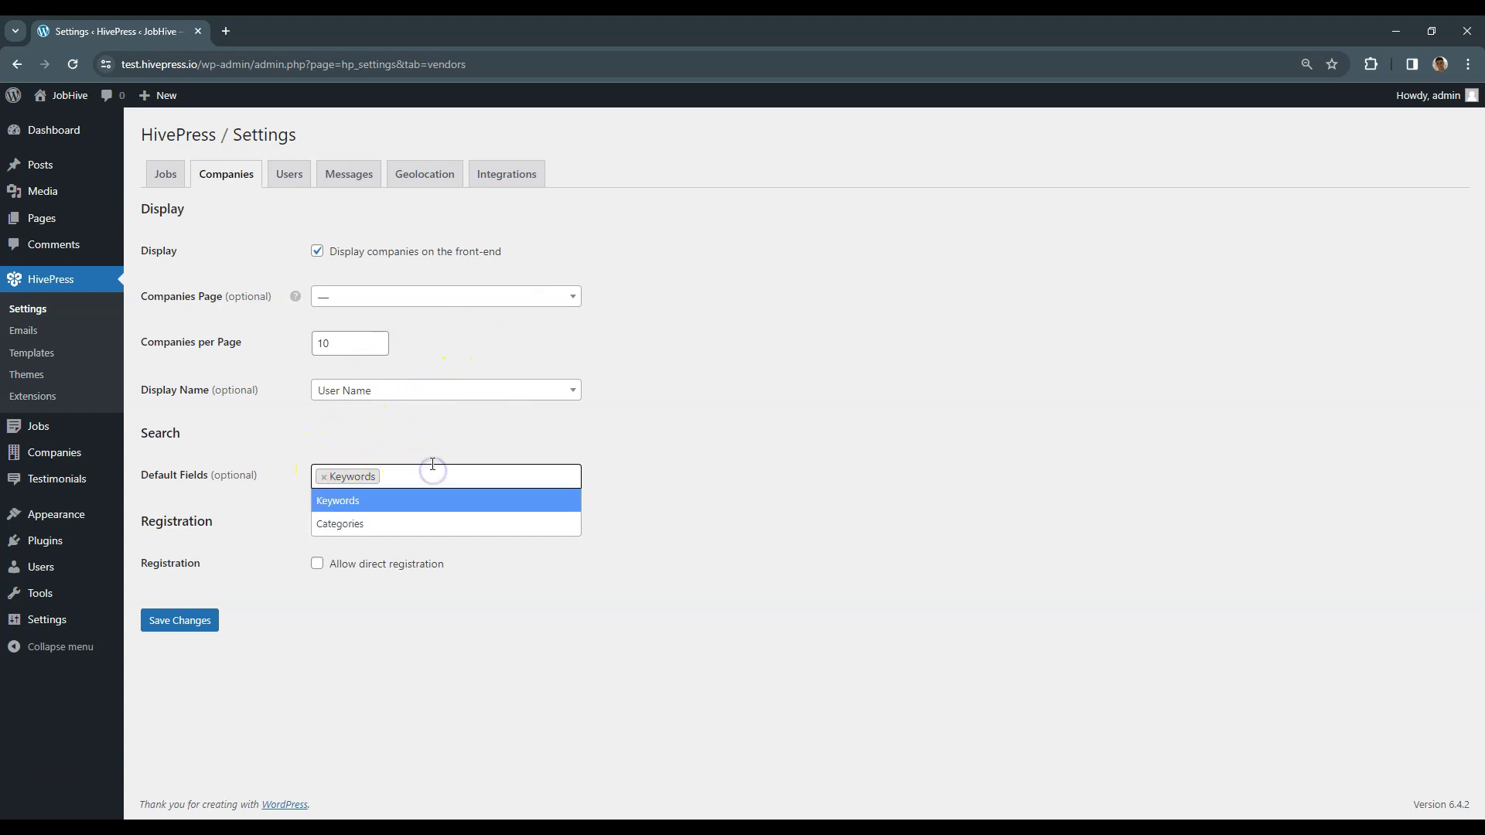
left_click(618, 473)
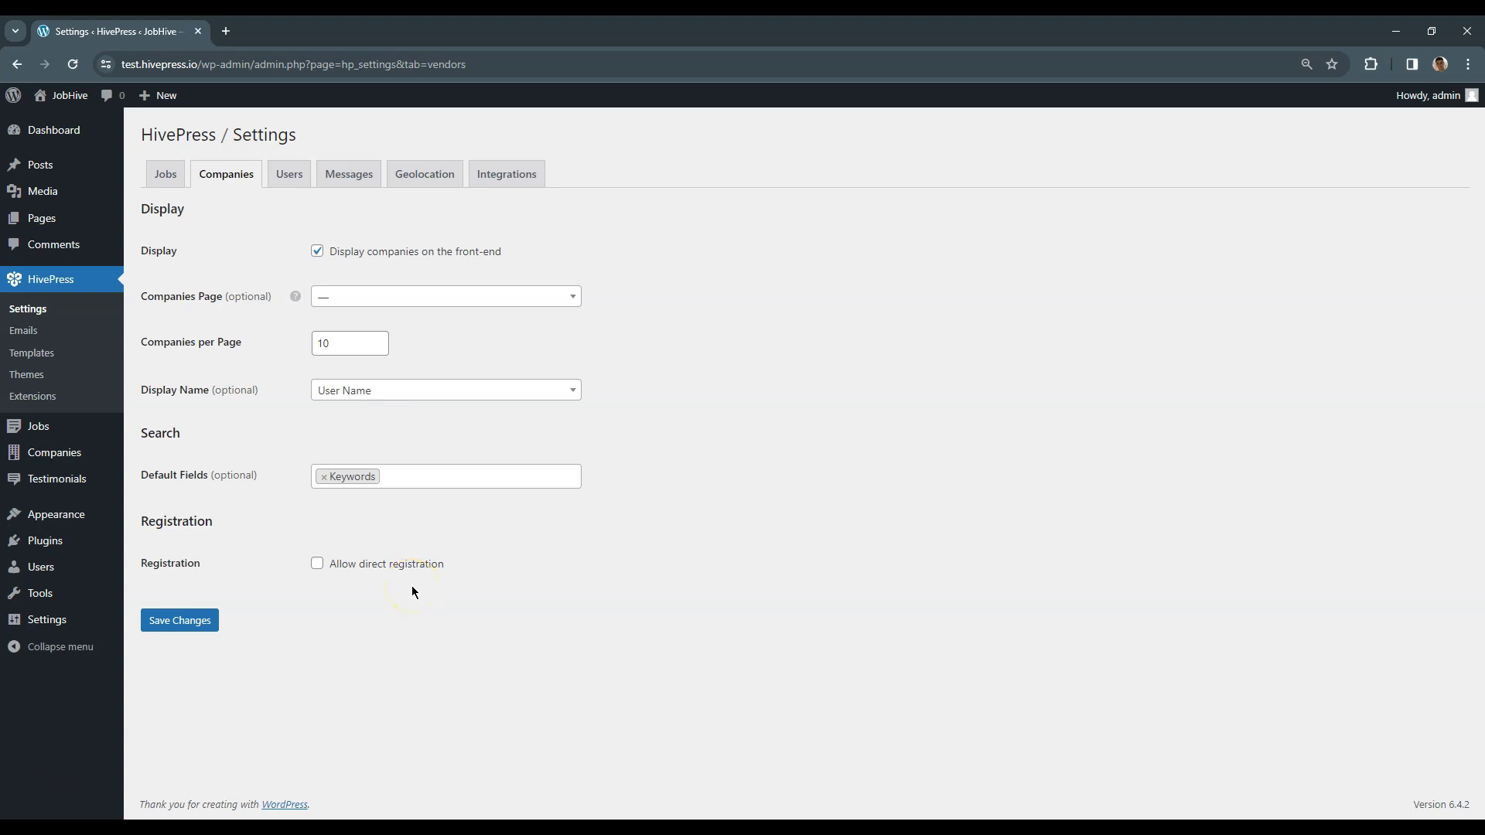
Step: Go to the Users settings and review Display Name options, keeping First Name selected
left_click(287, 183)
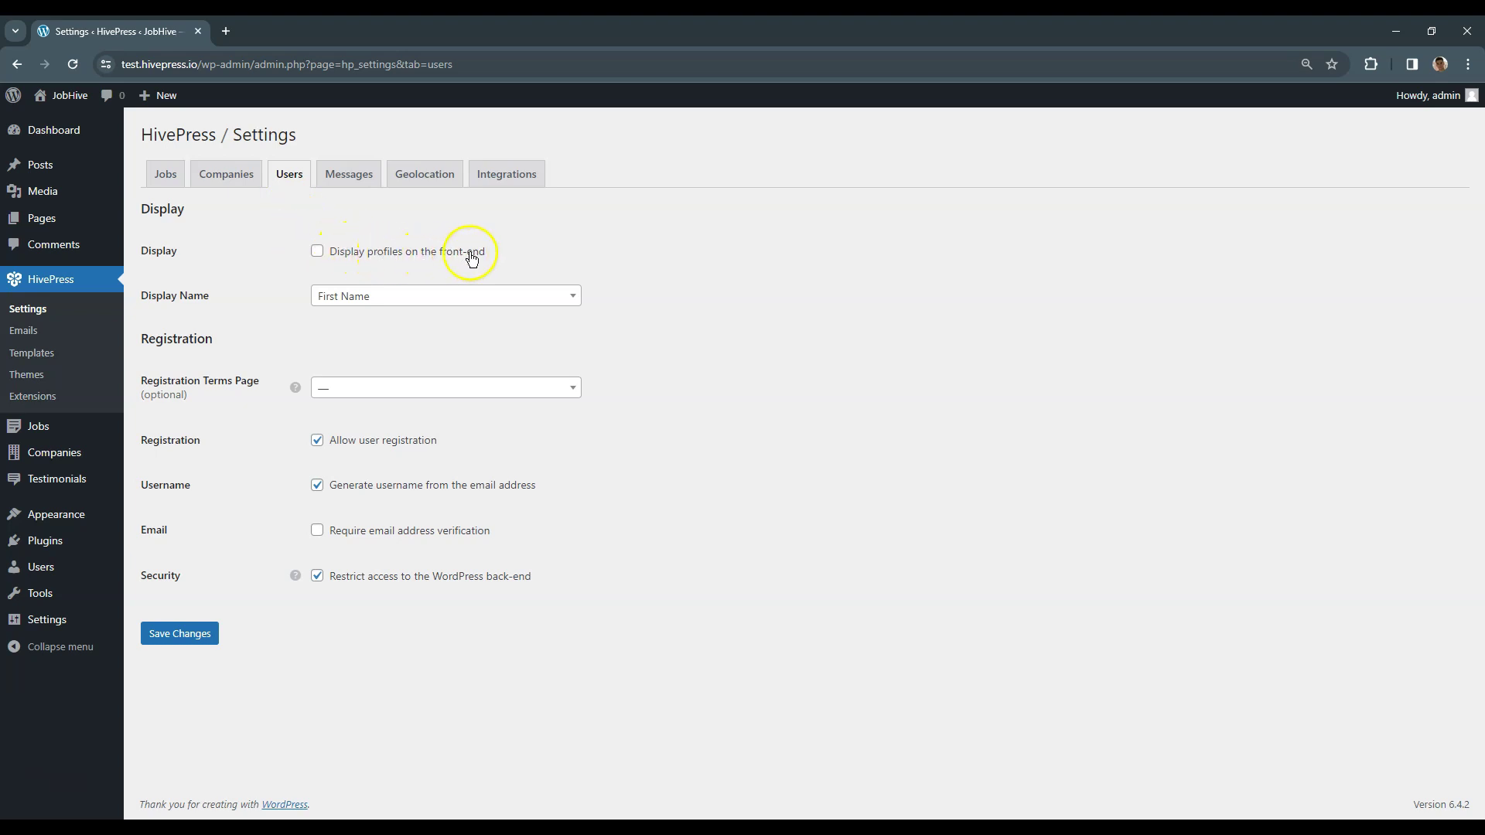
left_click(474, 299)
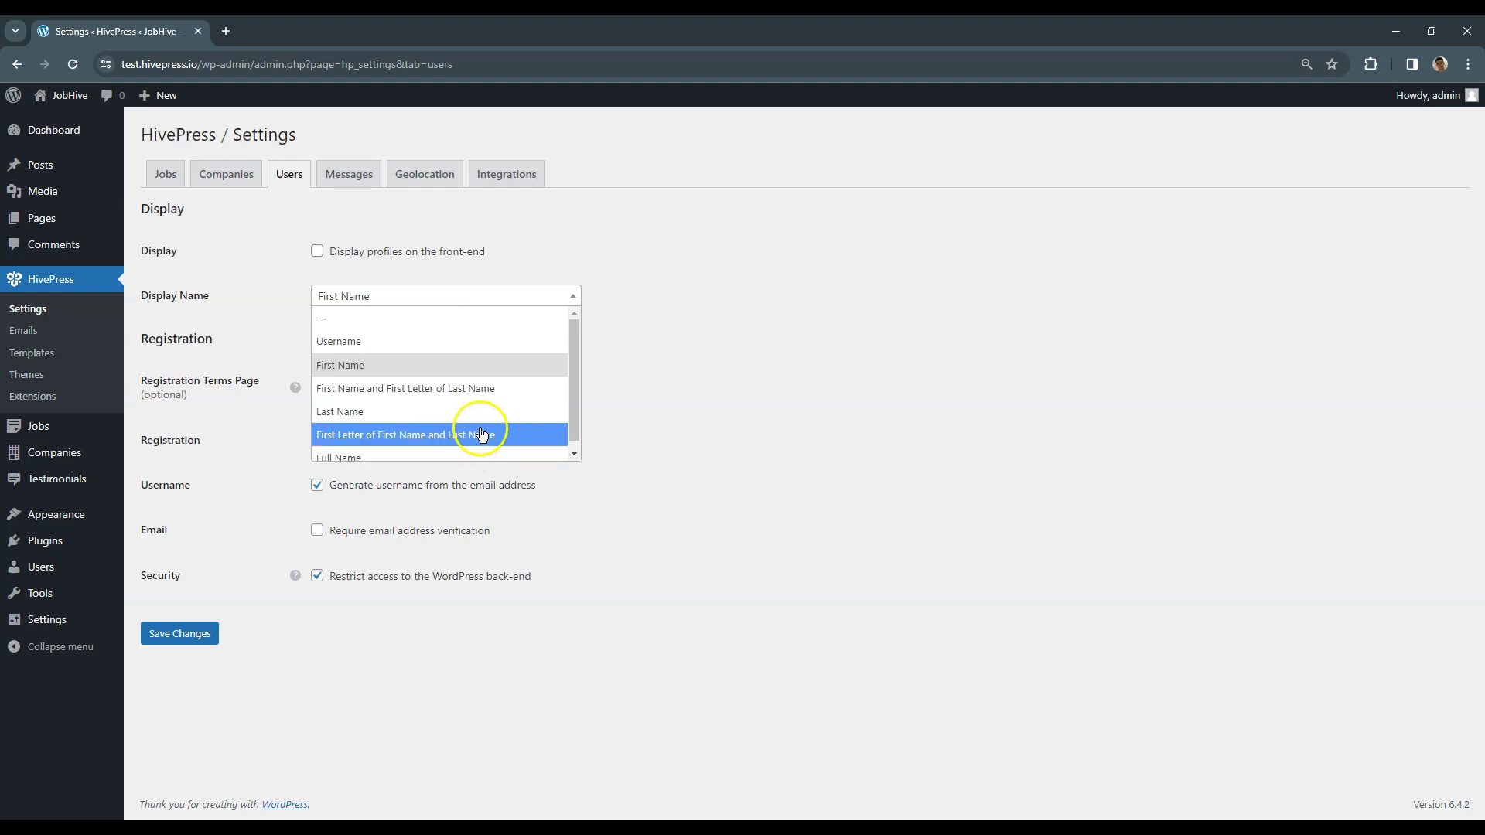
scroll(481, 434, "up", 1)
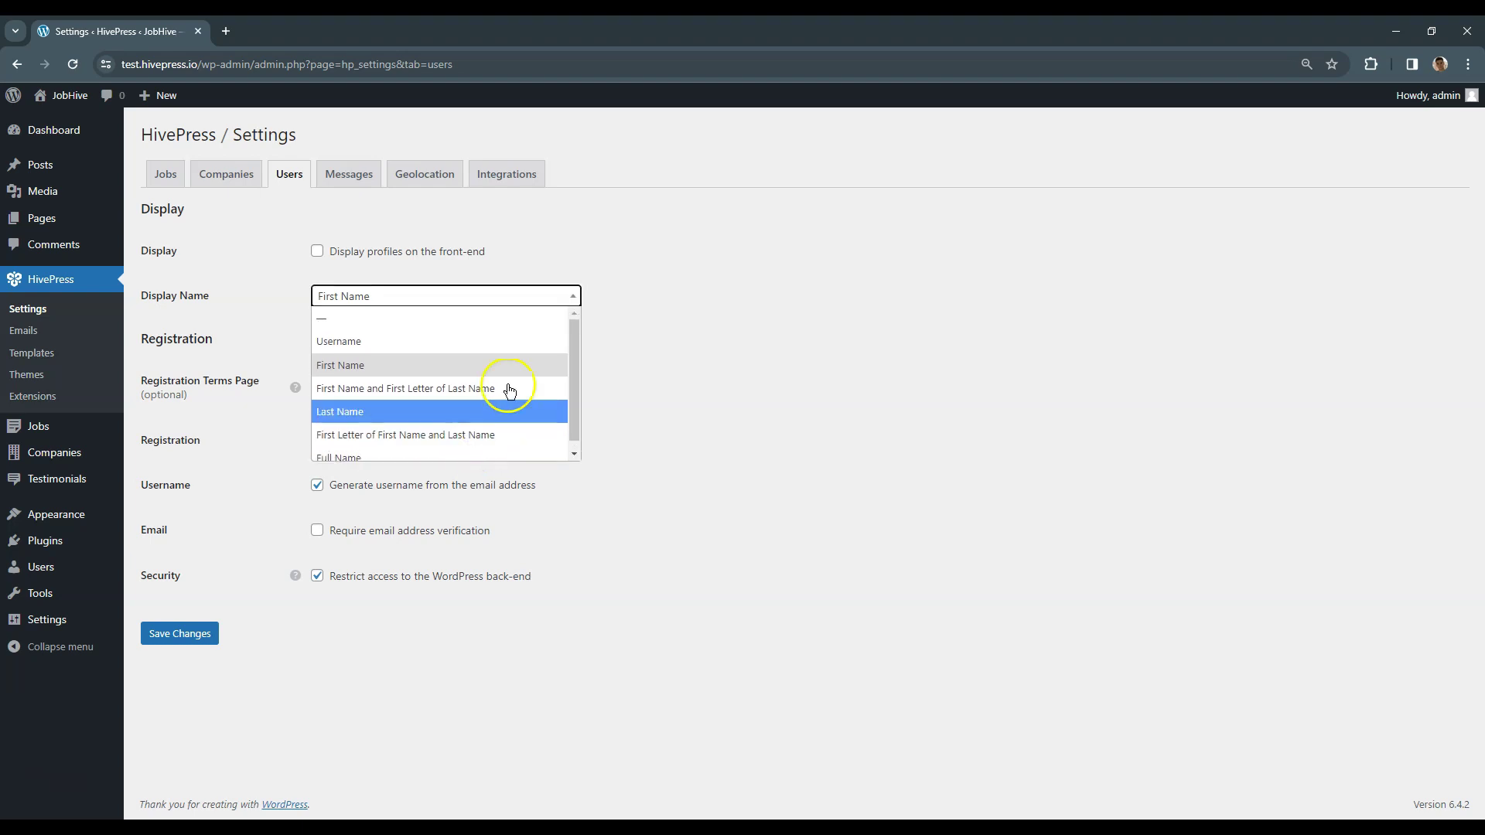
left_click(610, 298)
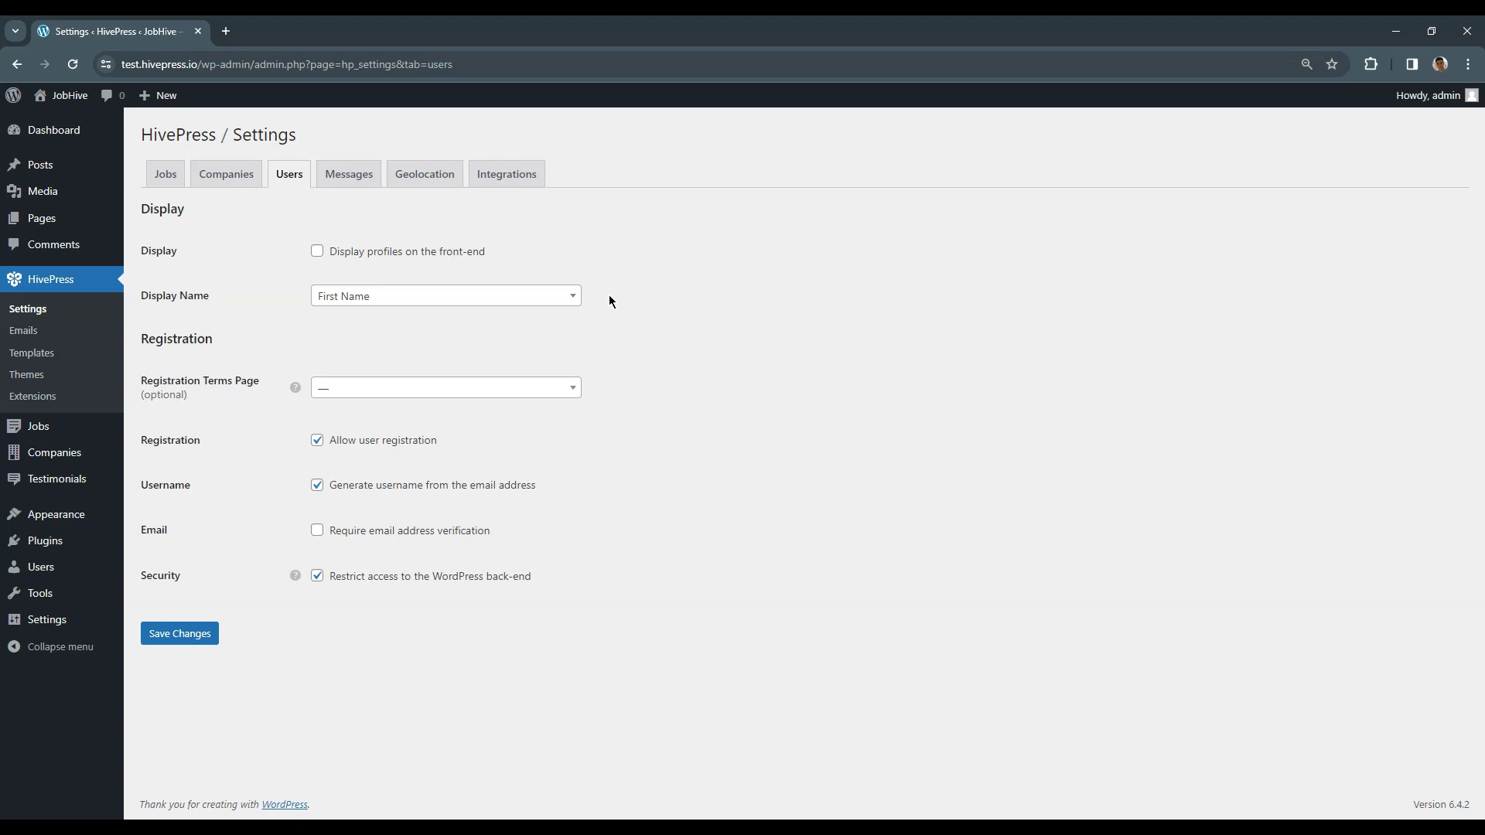
left_click(610, 303)
Step: Review the Messages settings, trying file attachments and monitoring but leaving both turned off
left_click(333, 174)
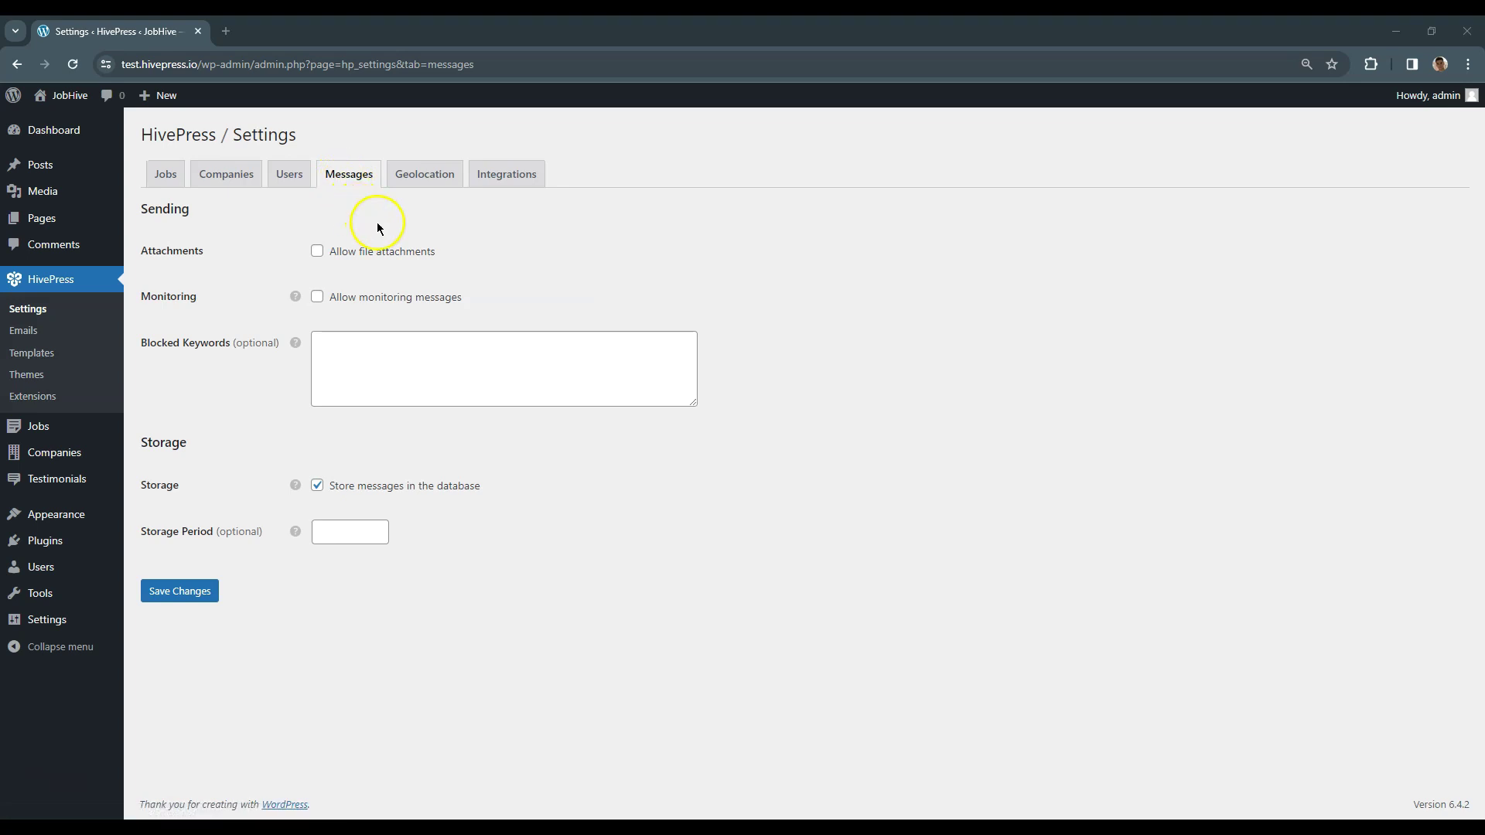
left_click(404, 261)
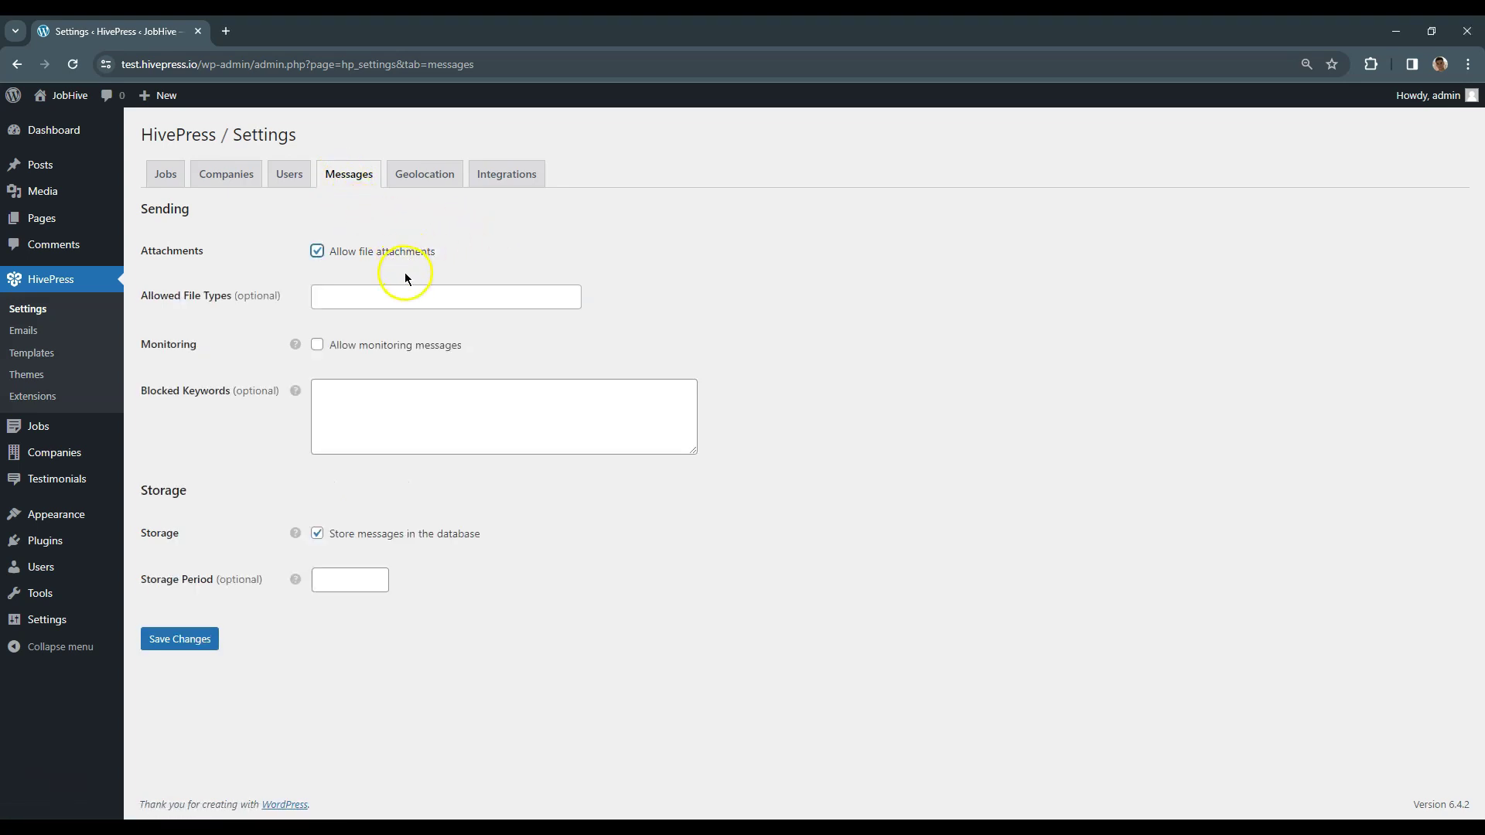
left_click(399, 299)
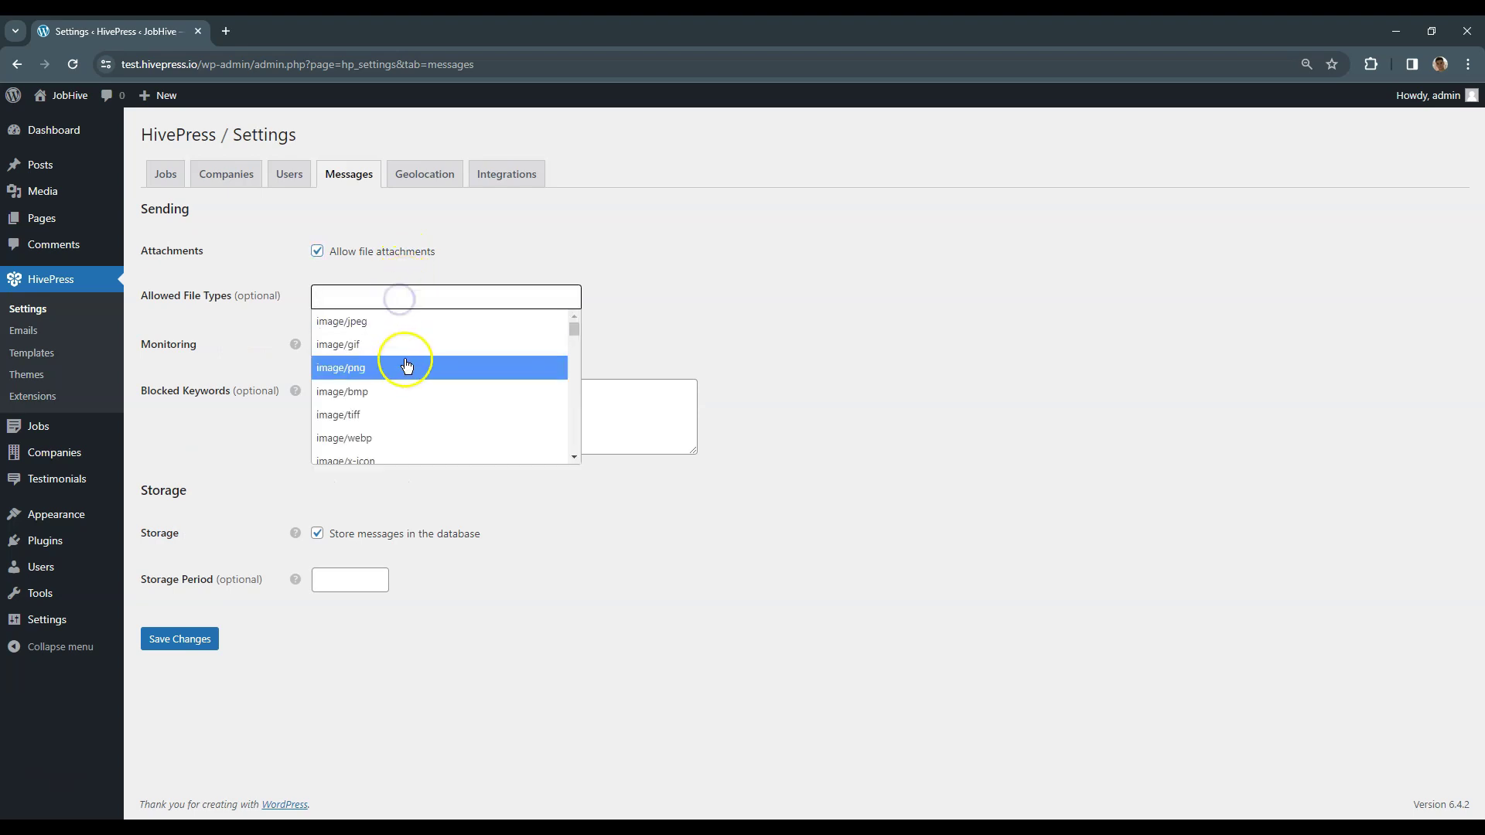
left_click(315, 254)
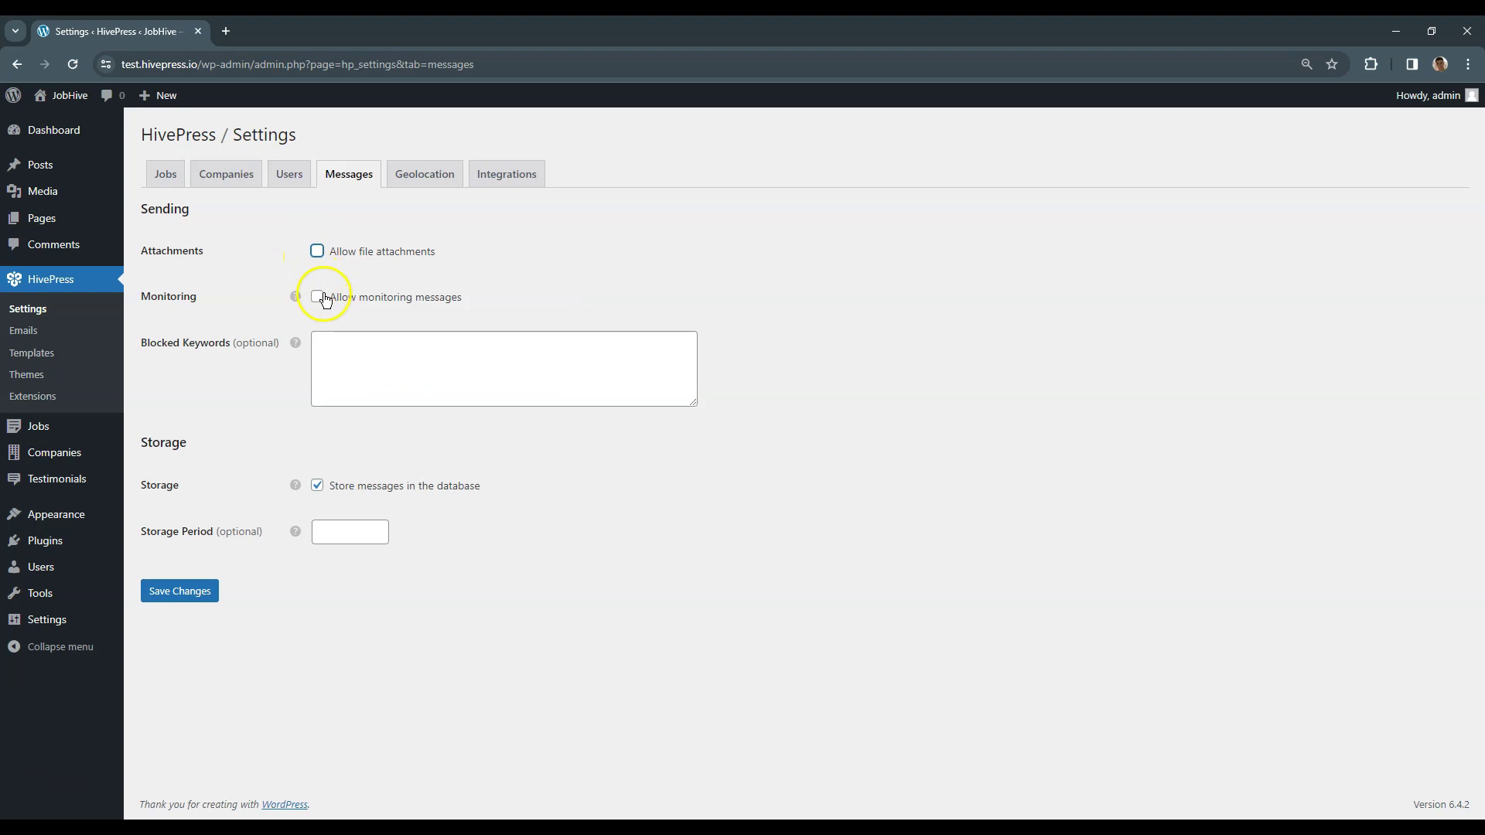
left_click(401, 300)
left_click(402, 302)
left_click(361, 532)
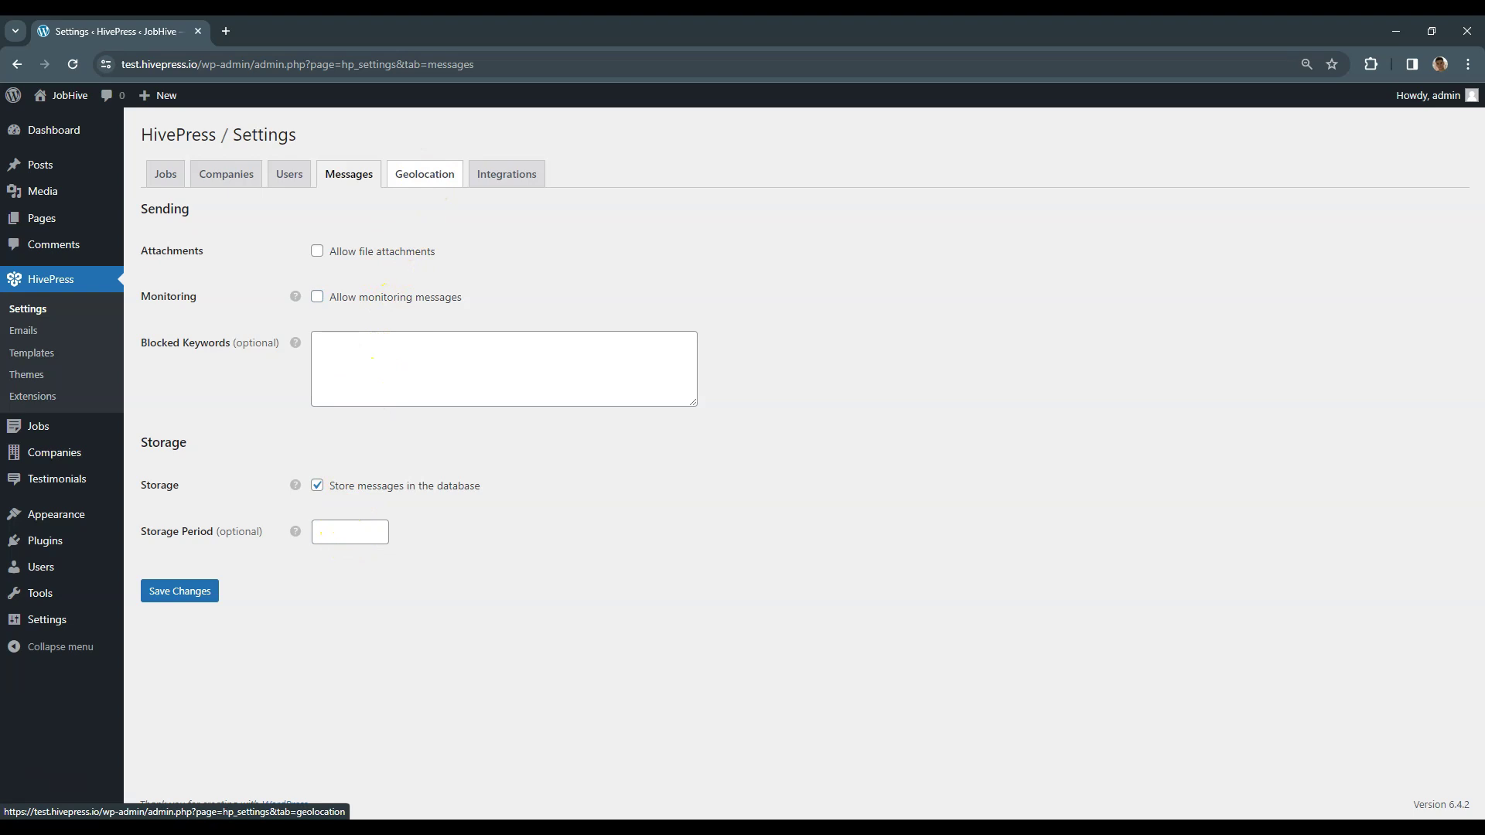
Step: Review the Geolocation settings, keeping Jobs as the content type and Mapbox as the map provider
left_click(429, 176)
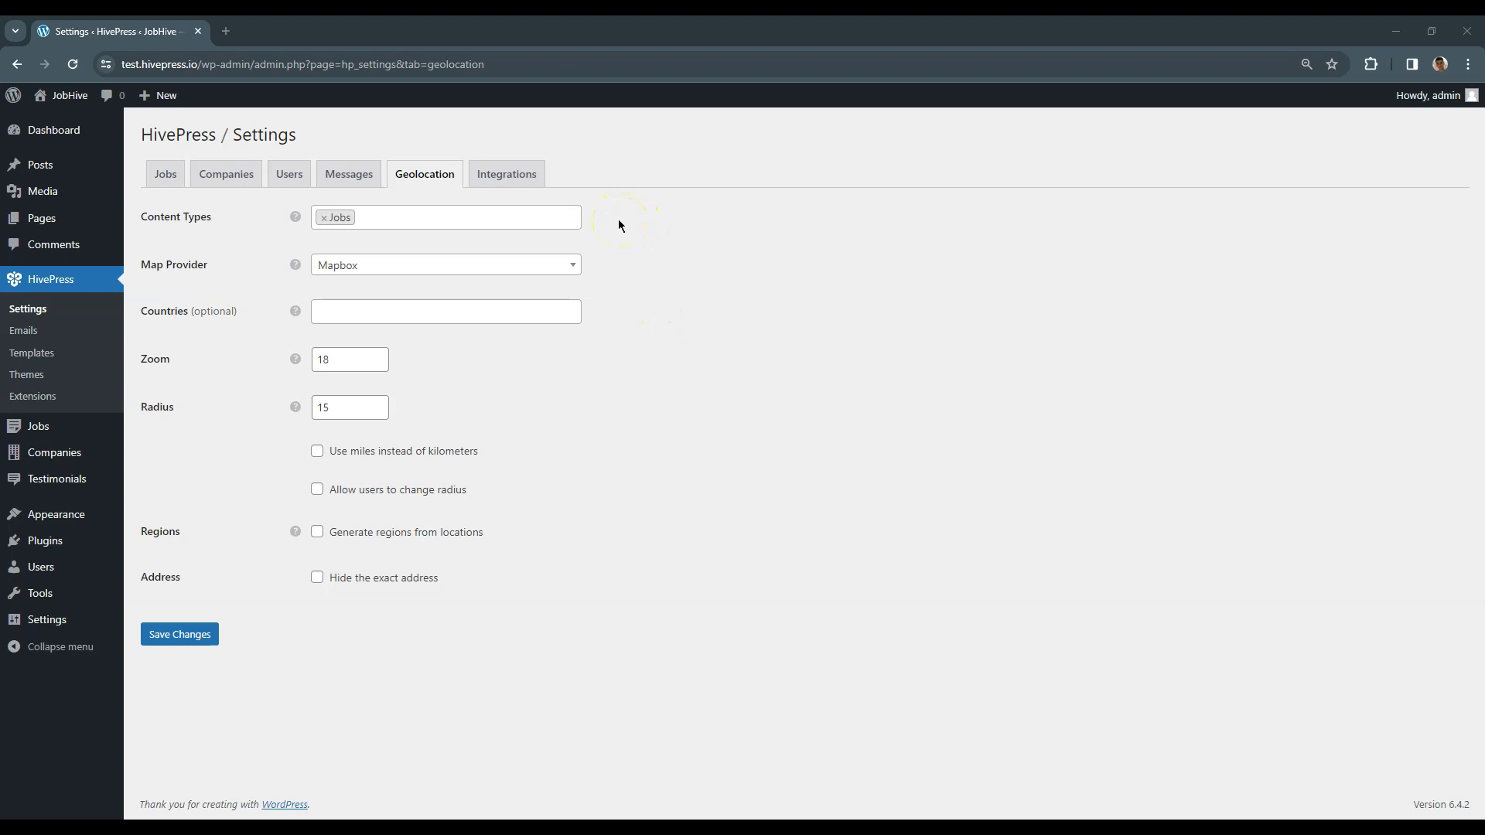
left_click(512, 222)
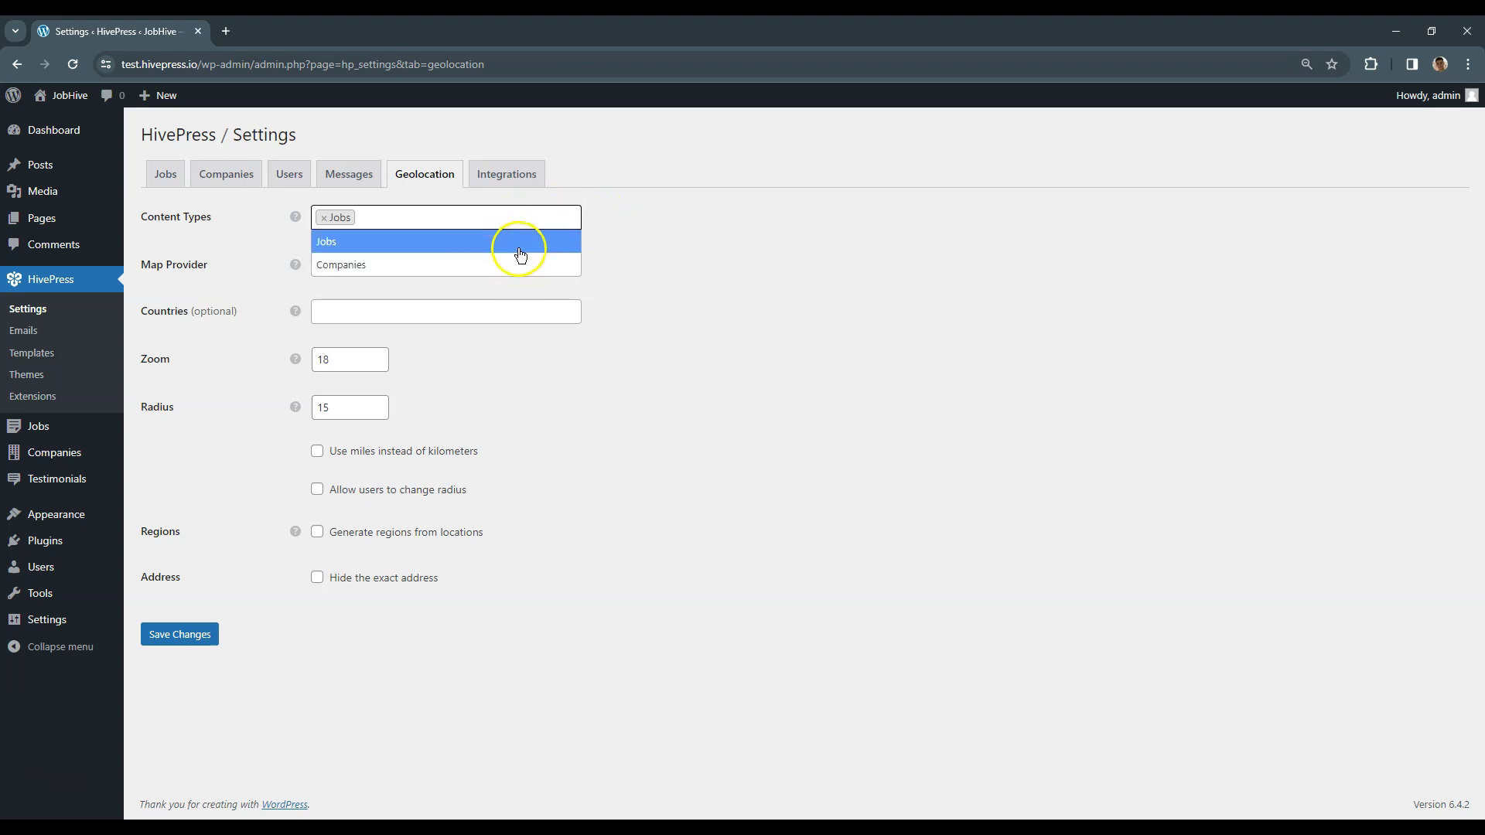
left_click(594, 216)
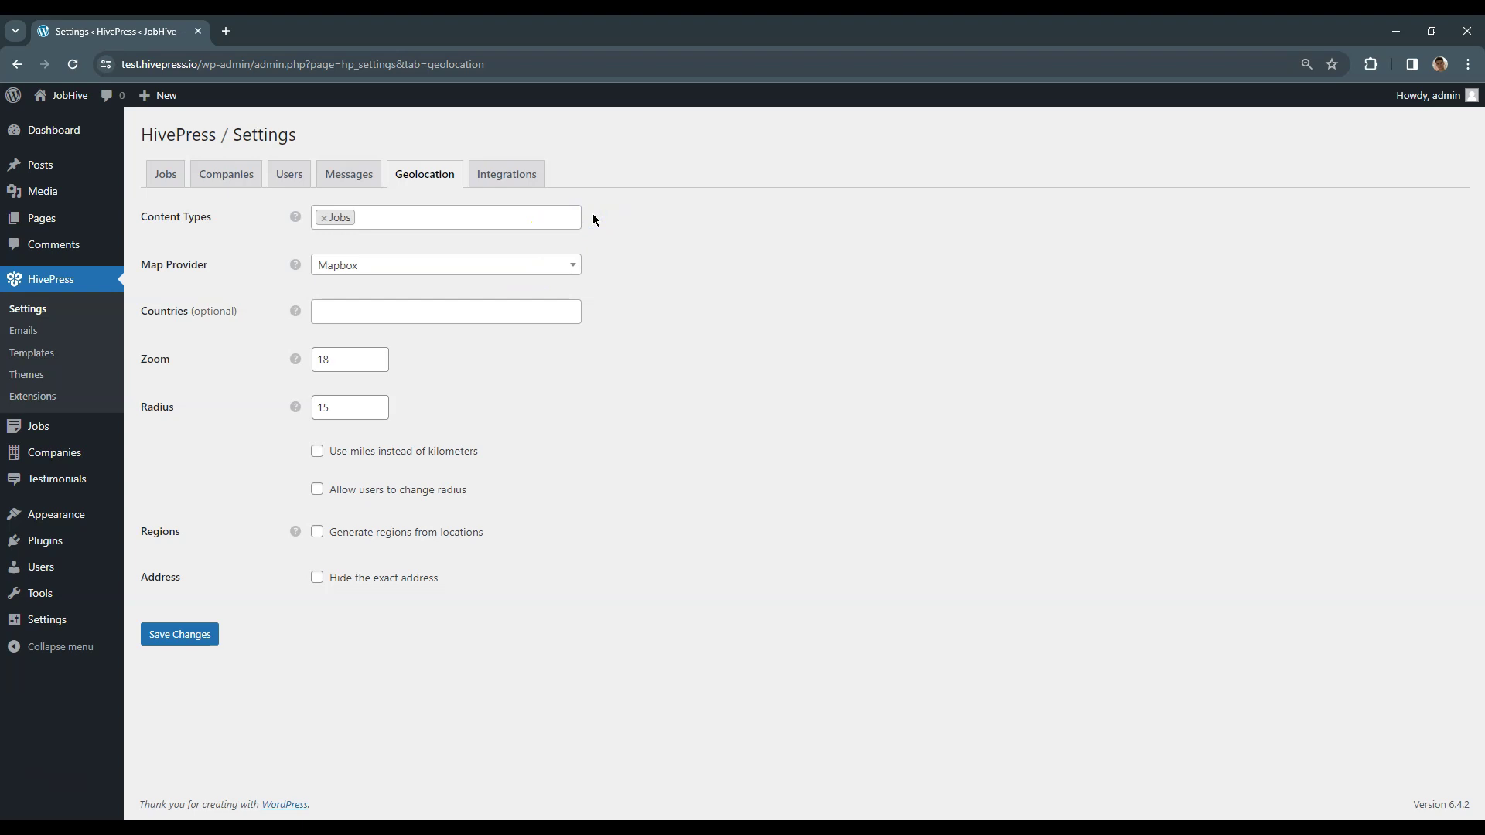
left_click(561, 267)
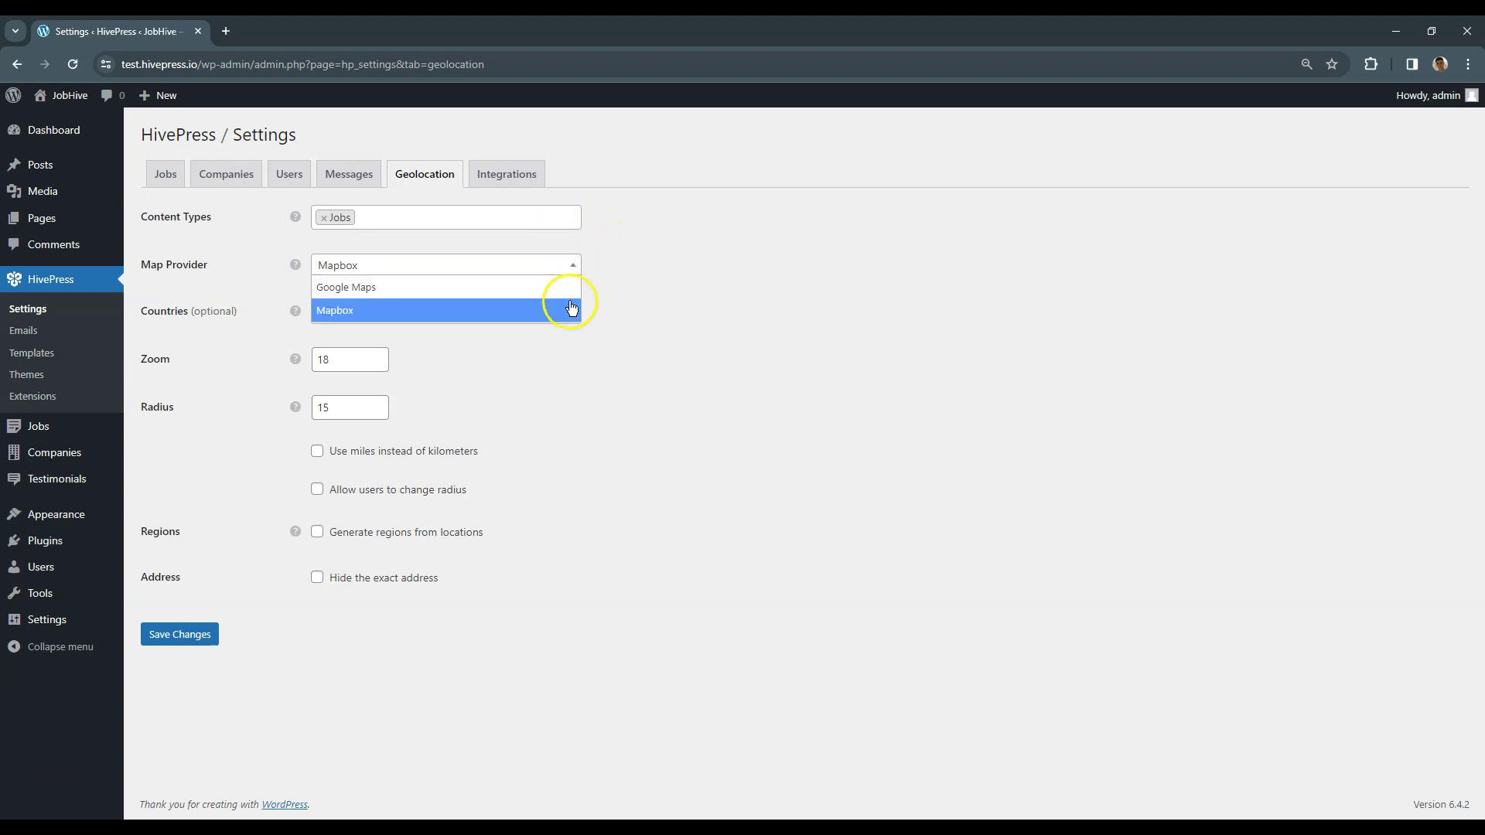
left_click(595, 265)
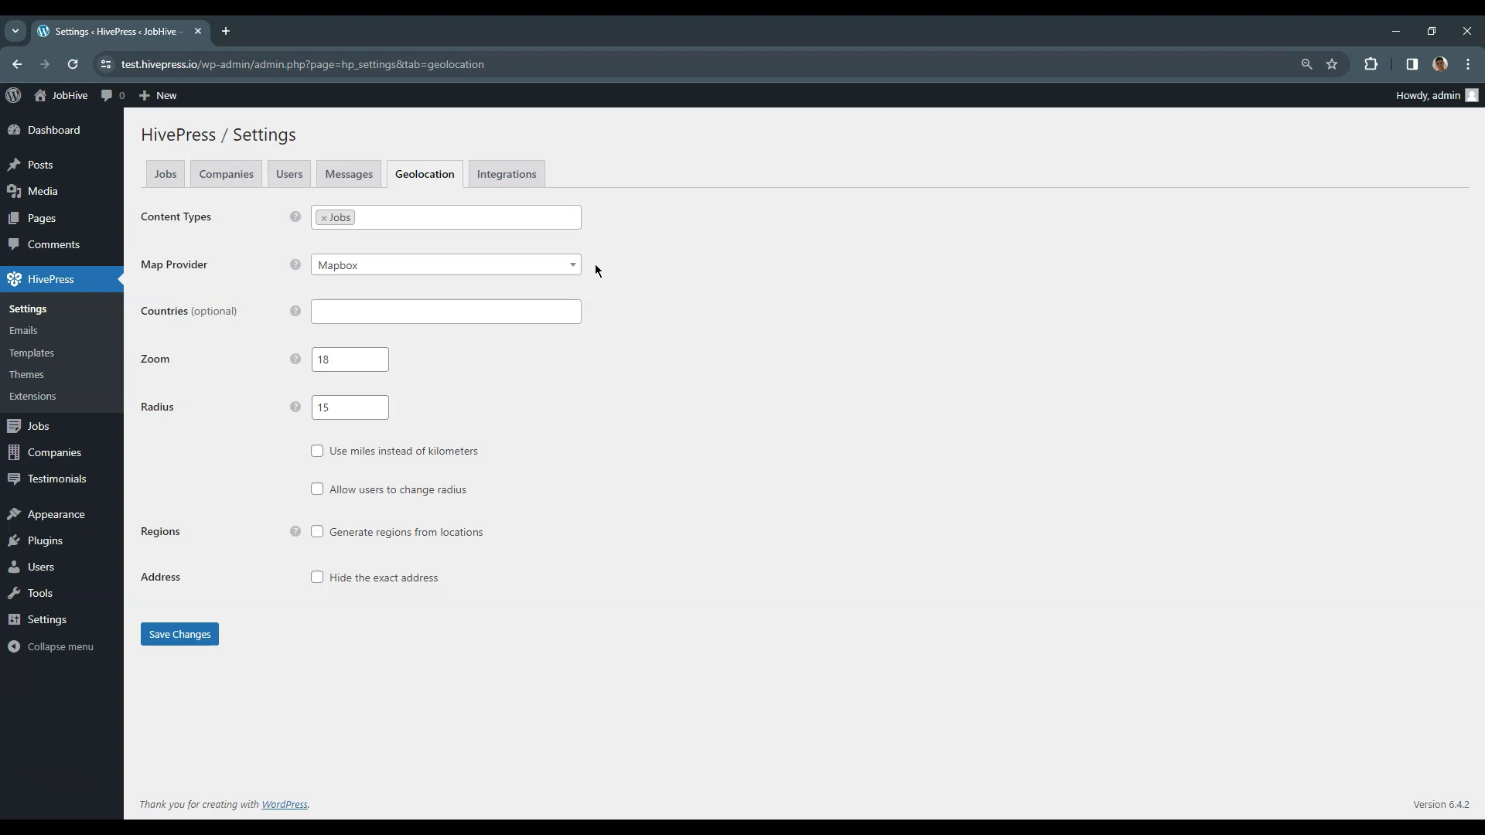
left_click(577, 312)
Step: Switch to the Integrations section of the HivePress settings
left_click(500, 178)
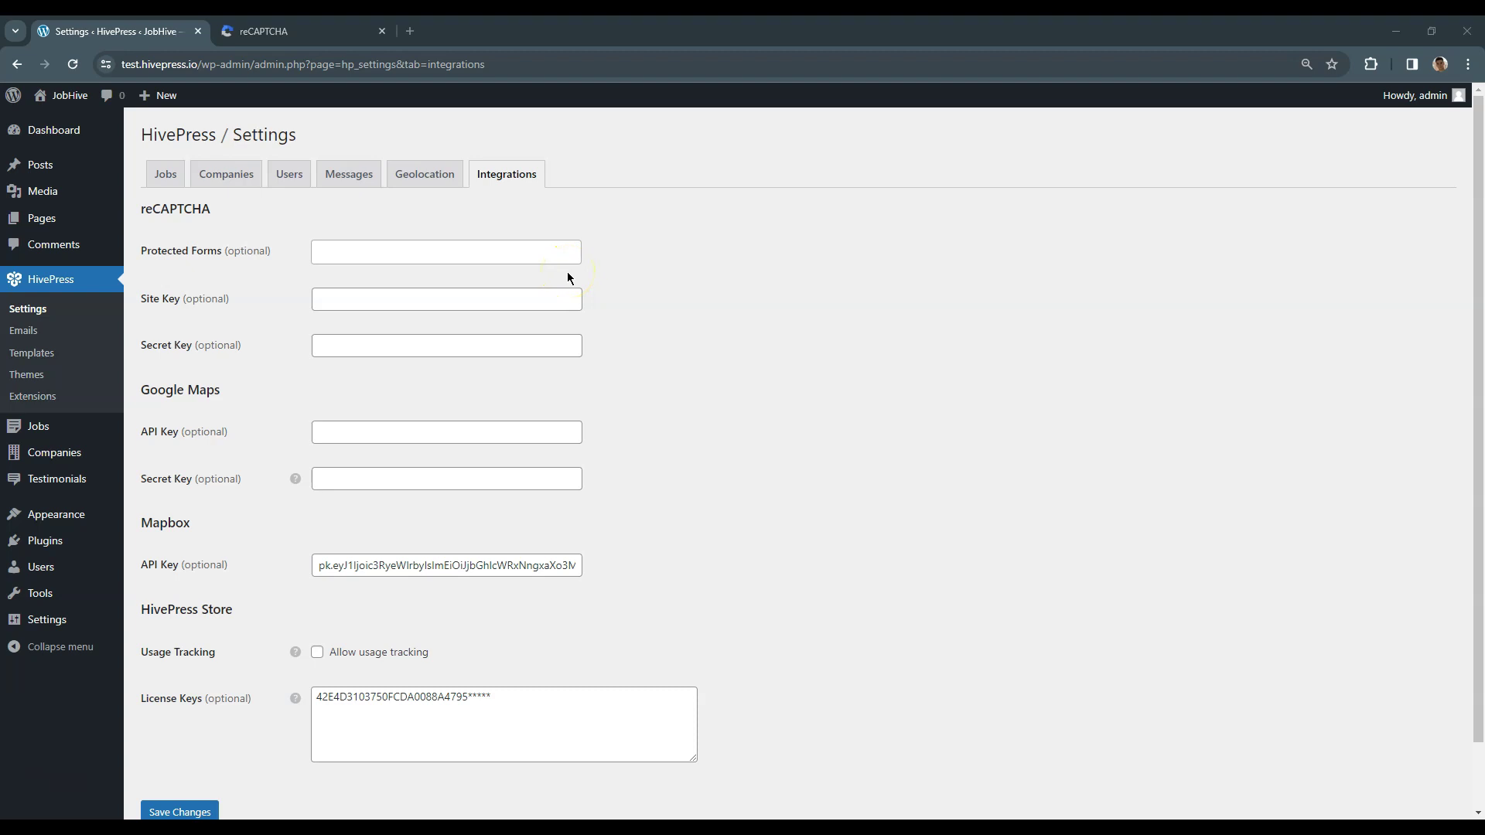
Step: Register a new reCAPTCHA site labelled JobHive with the Challenge (v2) type
left_click(316, 38)
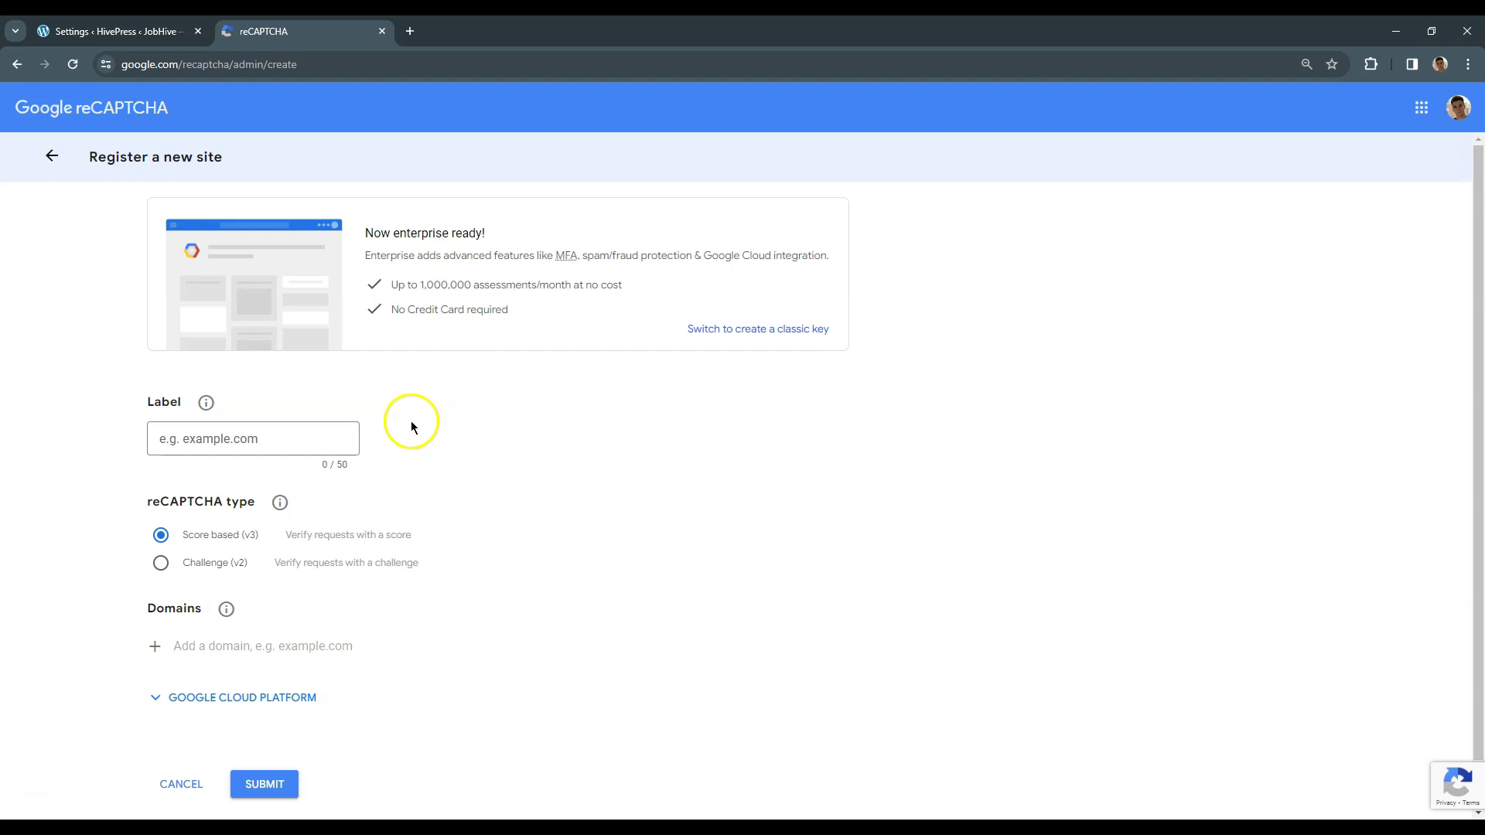
left_click(293, 441)
type("JobHive")
left_click(216, 563)
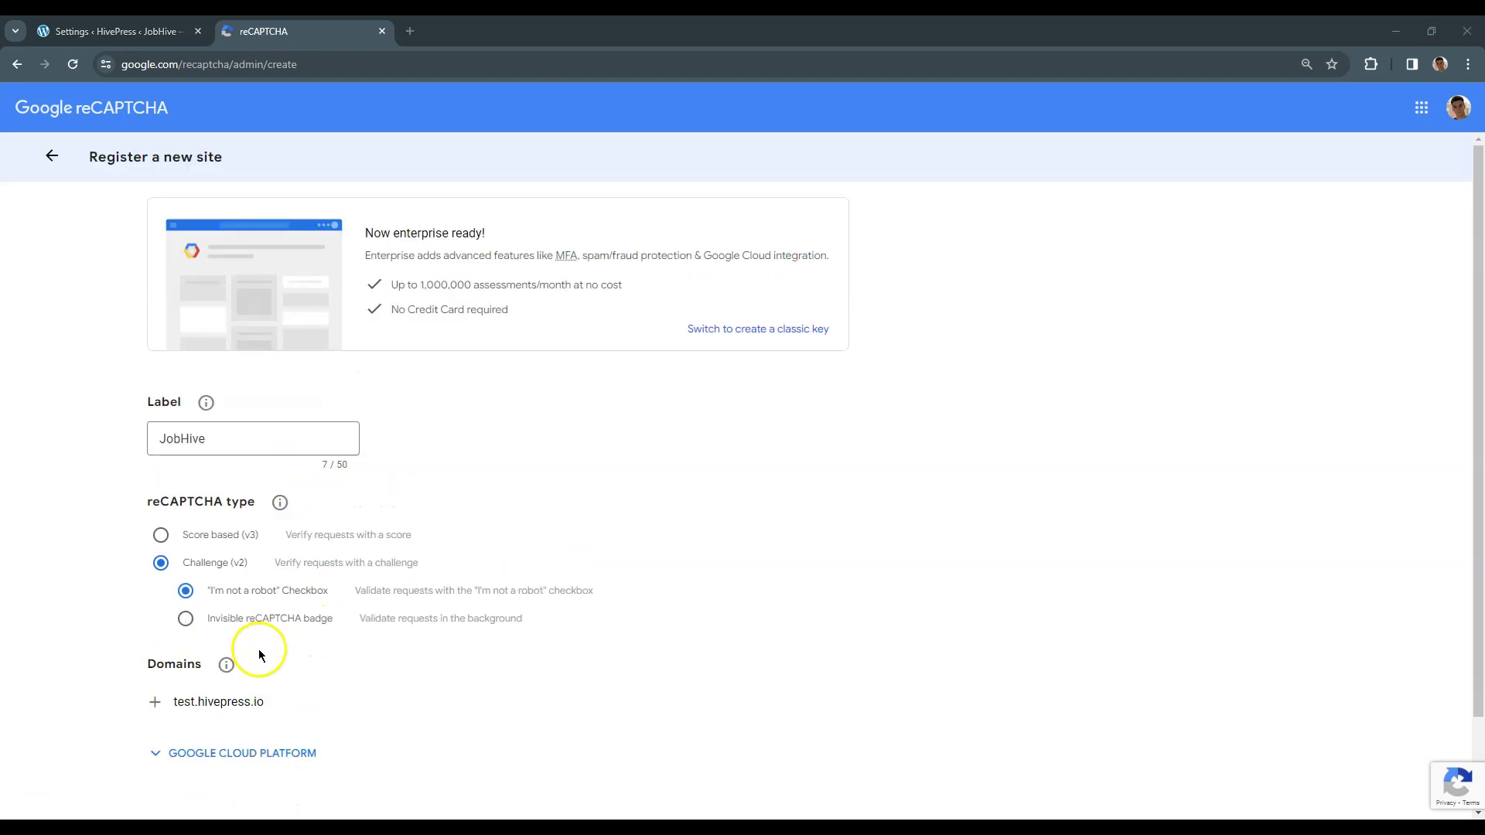
scroll(265, 658, "down", 2)
left_click(271, 721)
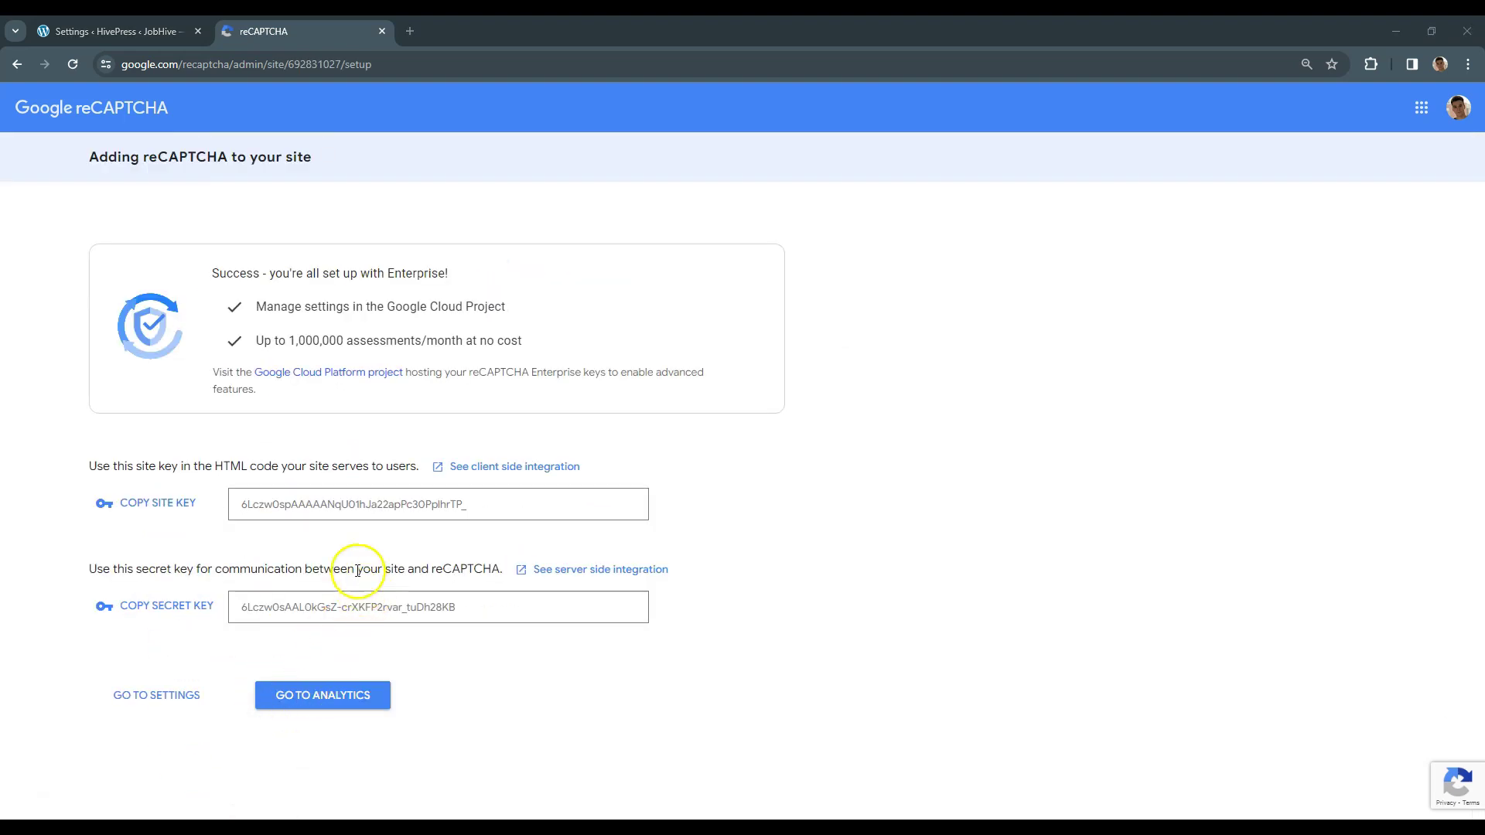
Step: Copy the new reCAPTCHA site key into HivePress's Site Key field
left_click_drag(492, 505, 232, 509)
key("ctrl+c")
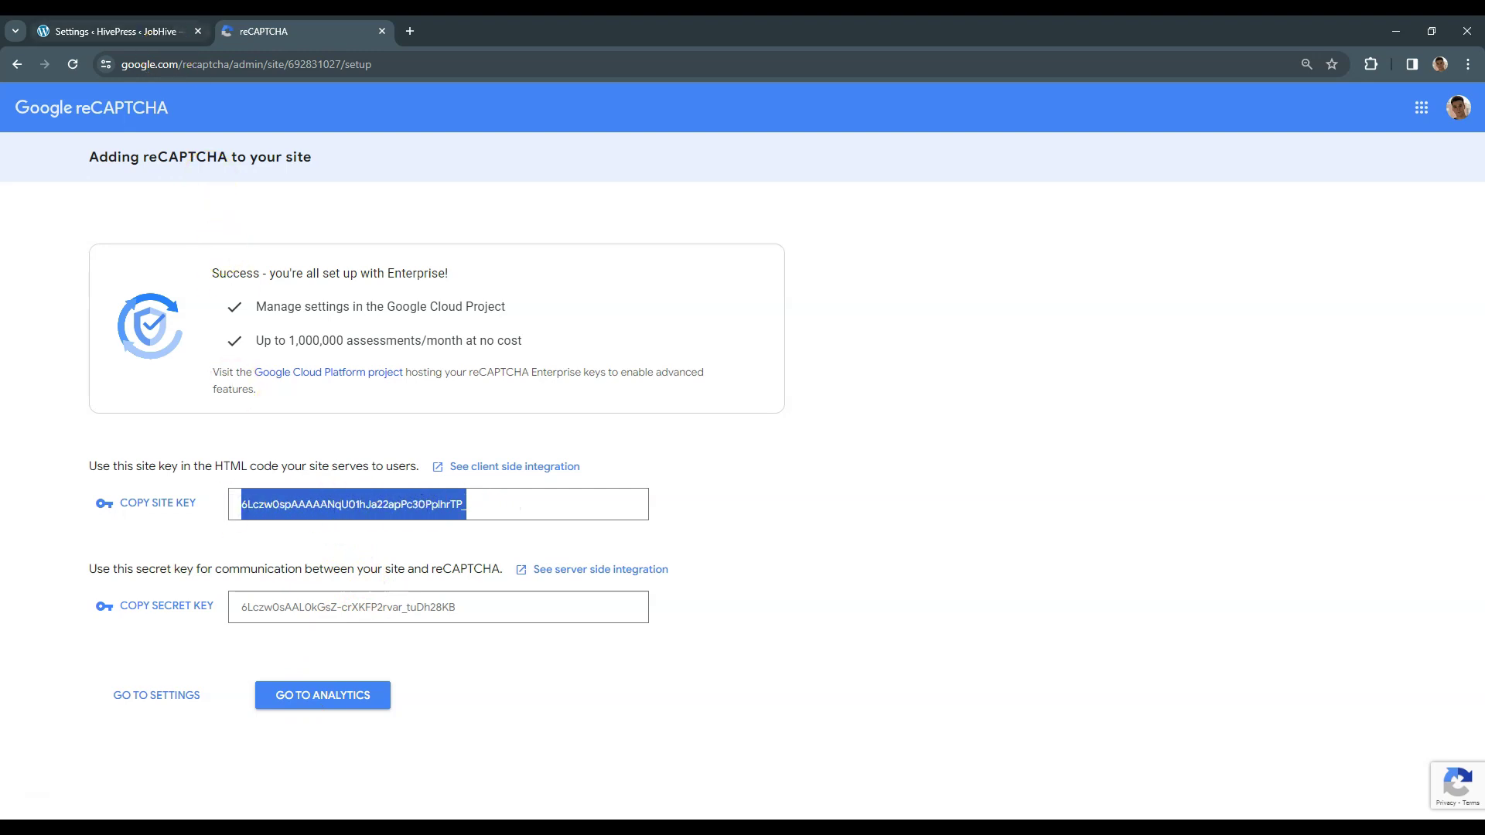
left_click(116, 31)
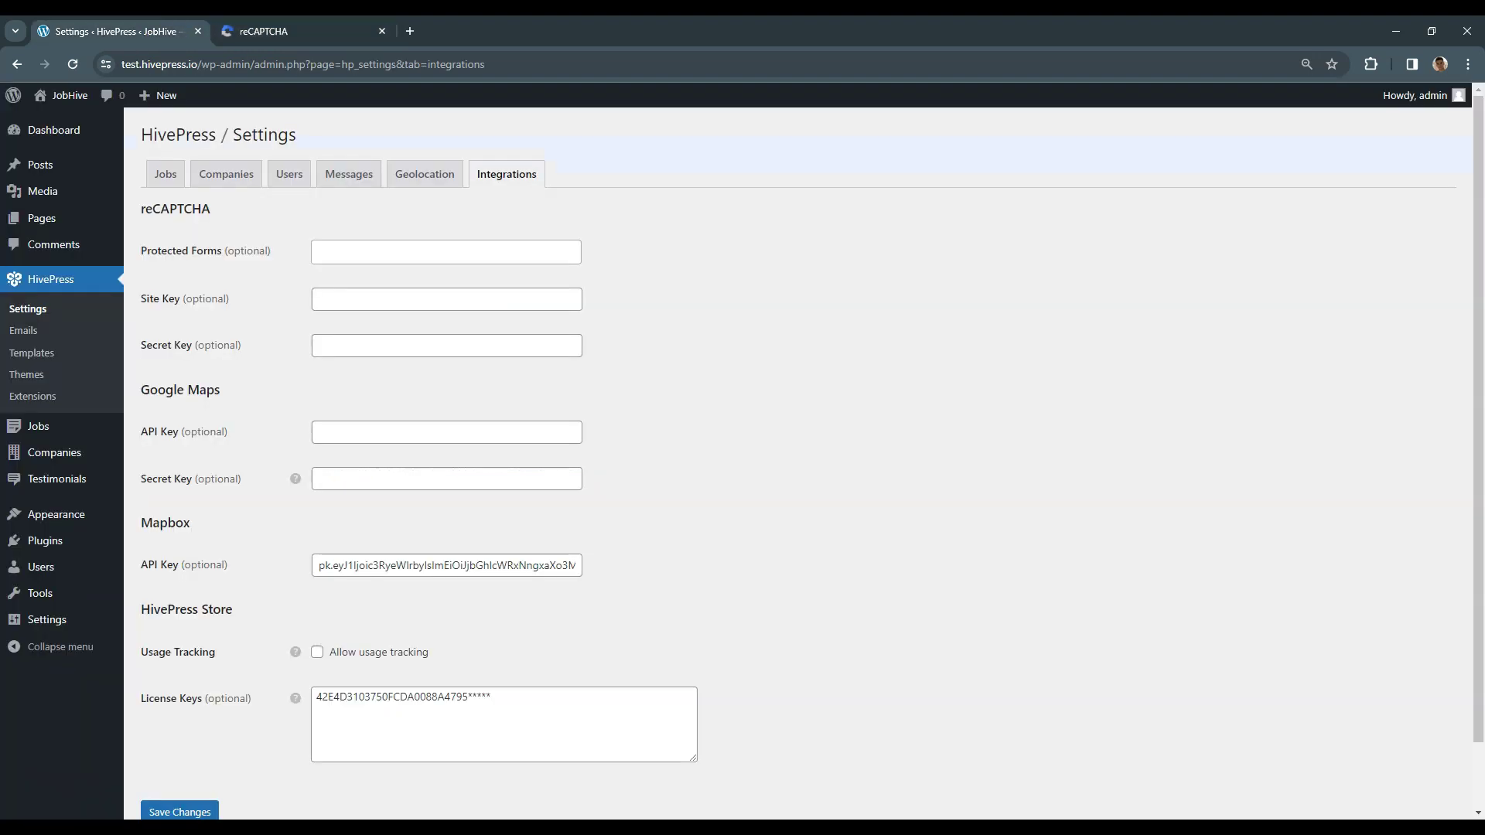
left_click(355, 297)
key("ctrl+v")
Step: Copy the reCAPTCHA secret key into HivePress's Secret Key field
left_click(325, 33)
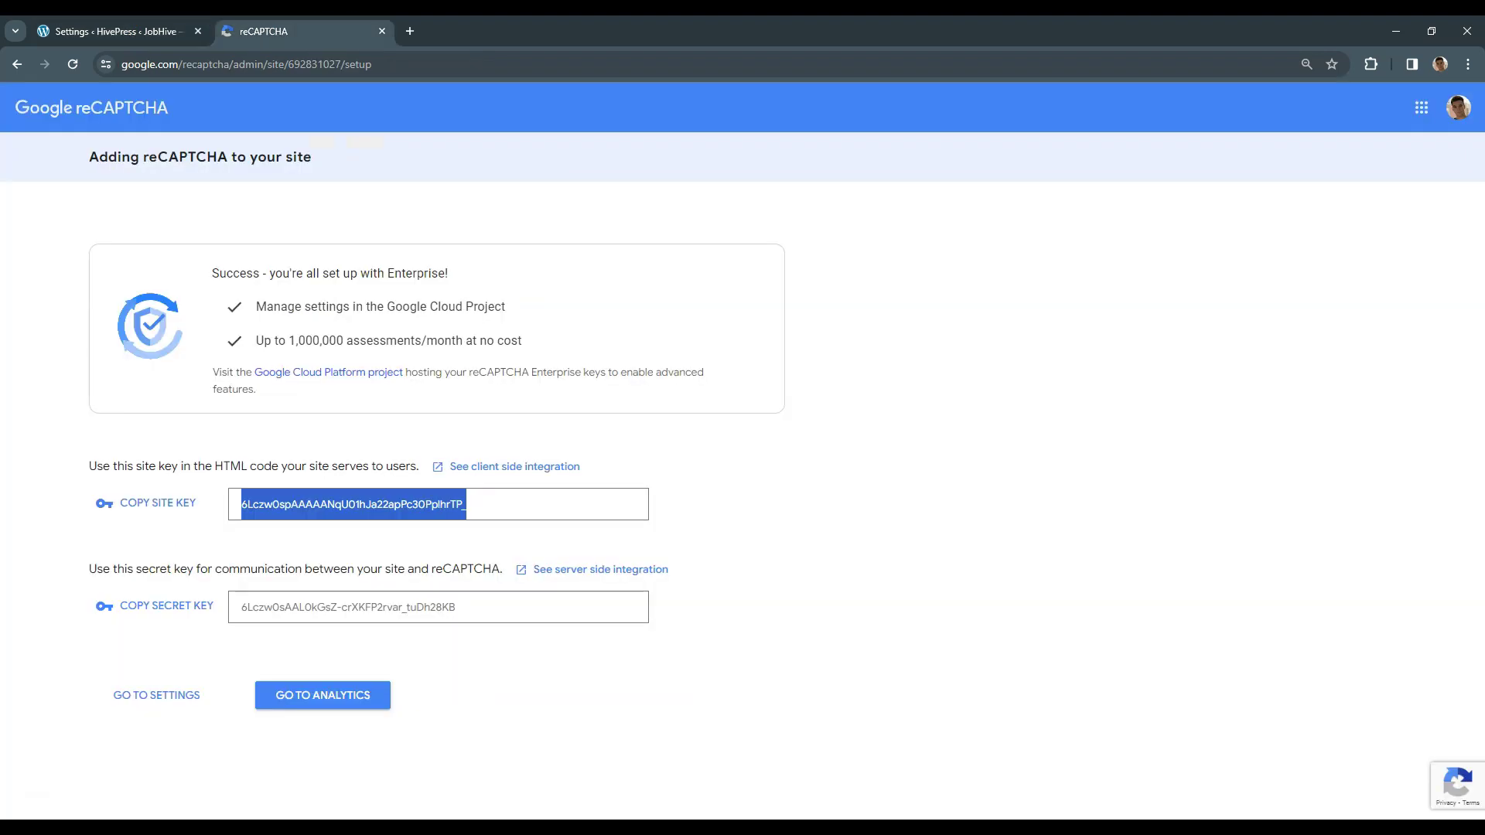
left_click_drag(483, 611, 234, 601)
key("ctrl+c")
left_click(116, 31)
left_click(345, 349)
key("ctrl+v")
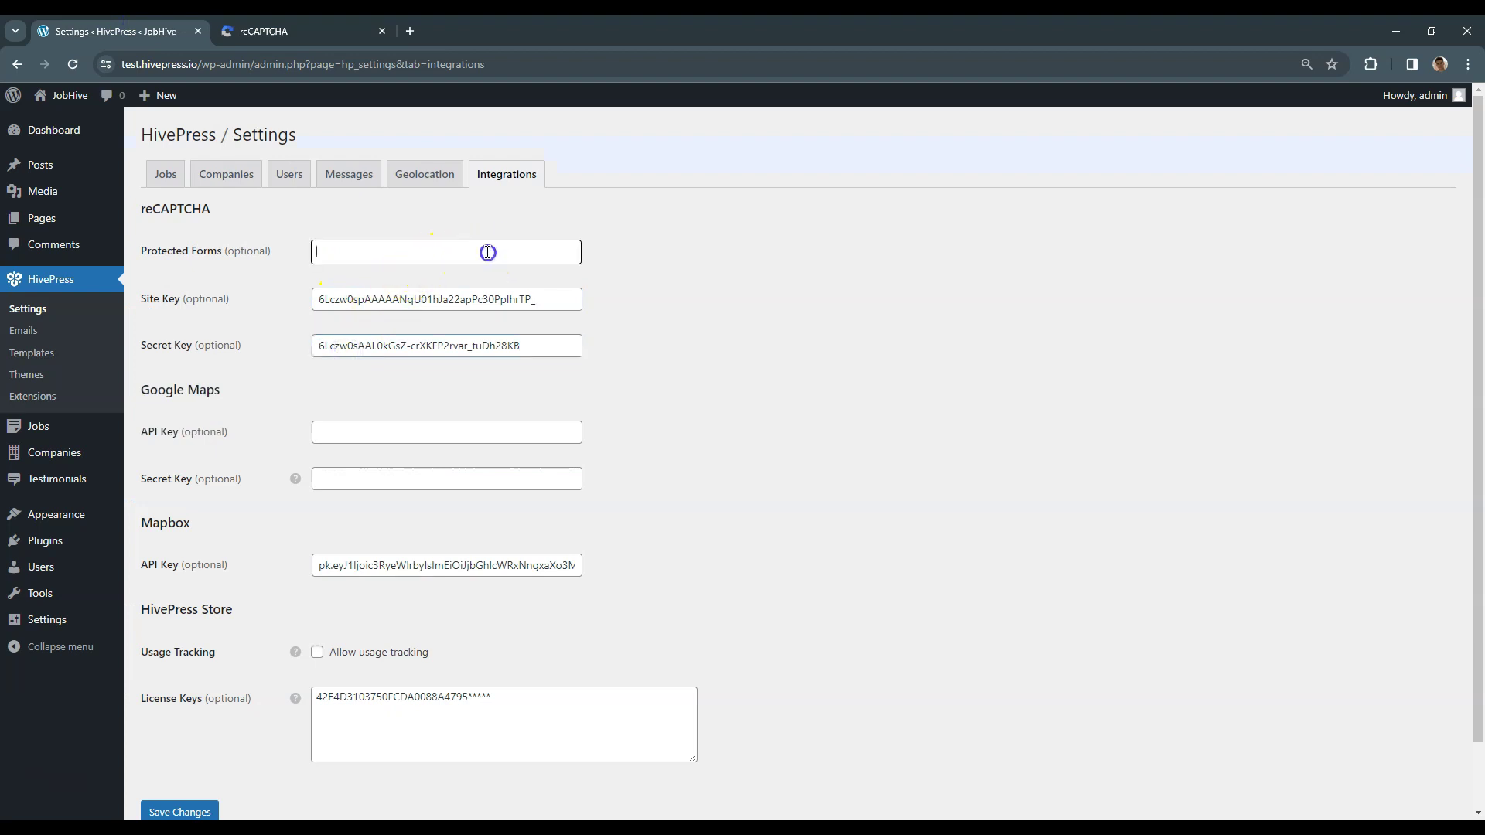
Step: Add Register User to the reCAPTCHA Protected Forms and save the settings
left_click(423, 261)
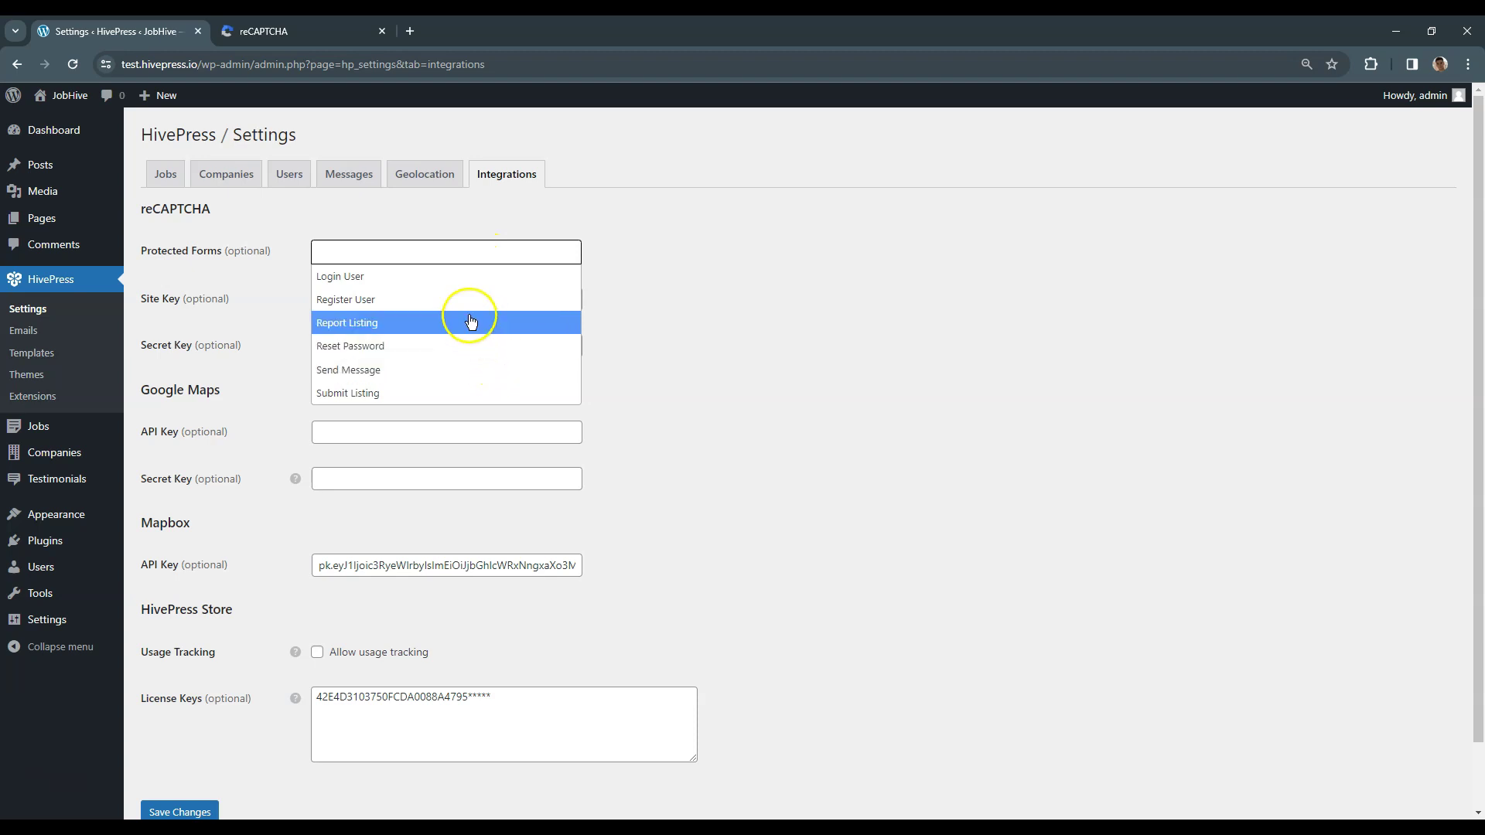
left_click(439, 300)
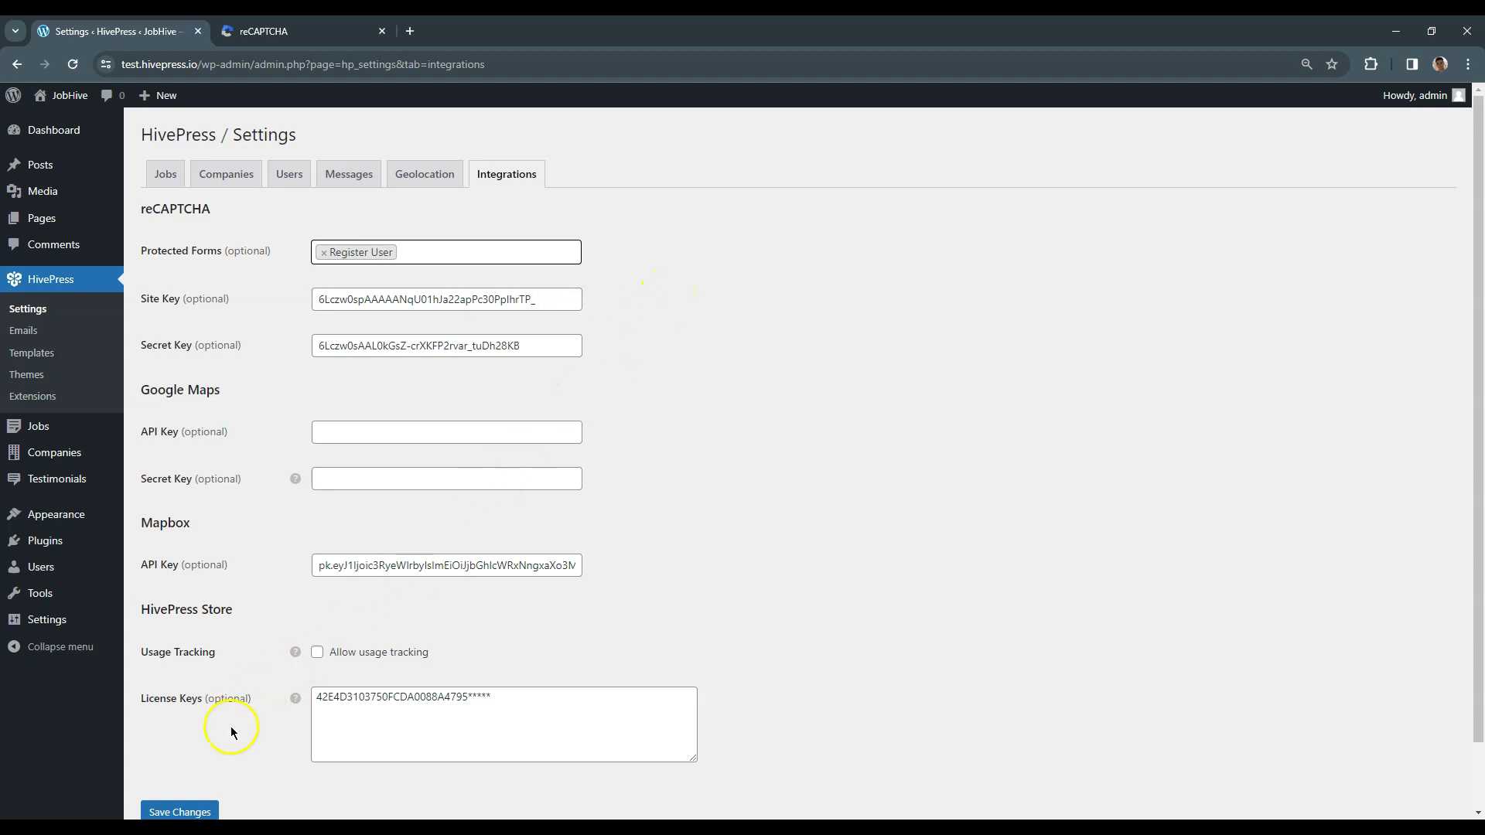
left_click(186, 808)
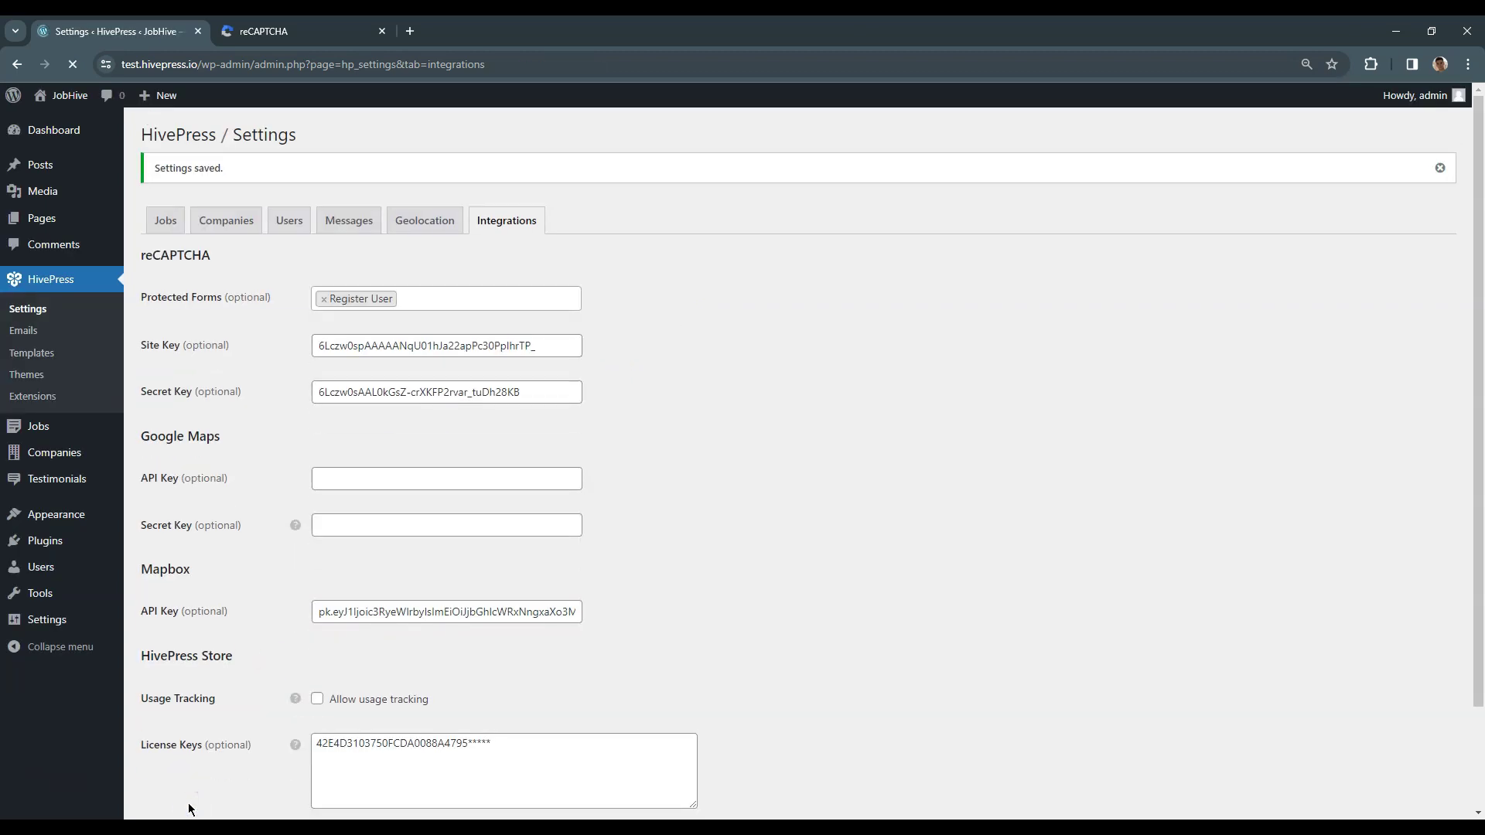